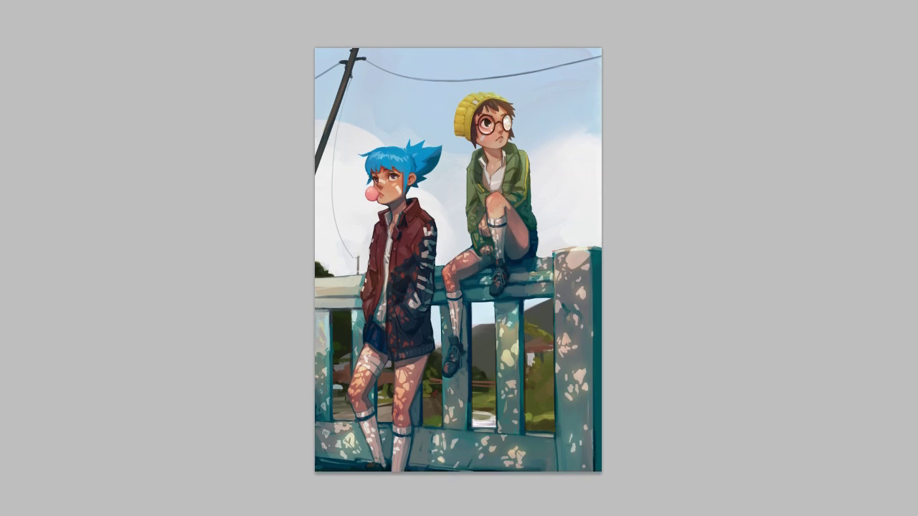
# Step: Show the layer list beside the painting and hide the foregroundmask layer, leaving Layer 0 visible
pyautogui.press('F7')
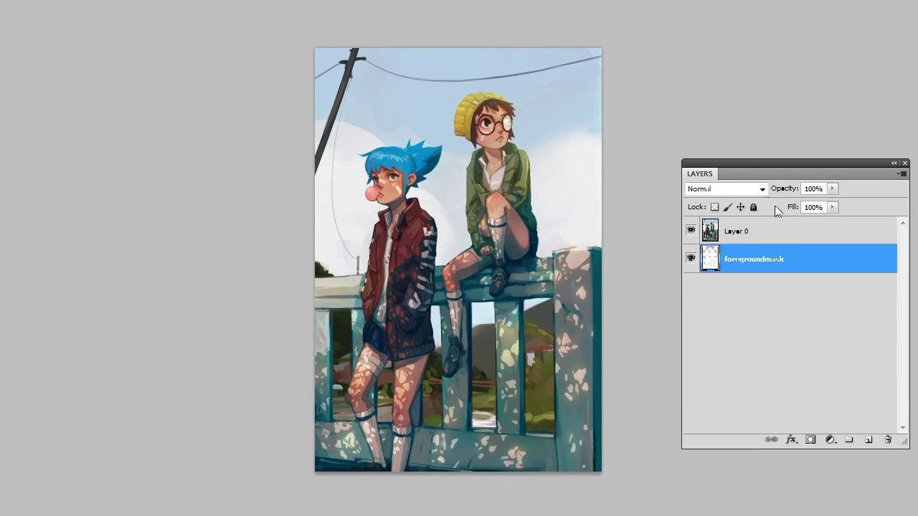
pyautogui.moveTo(750, 164); pyautogui.dragTo(728, 169)
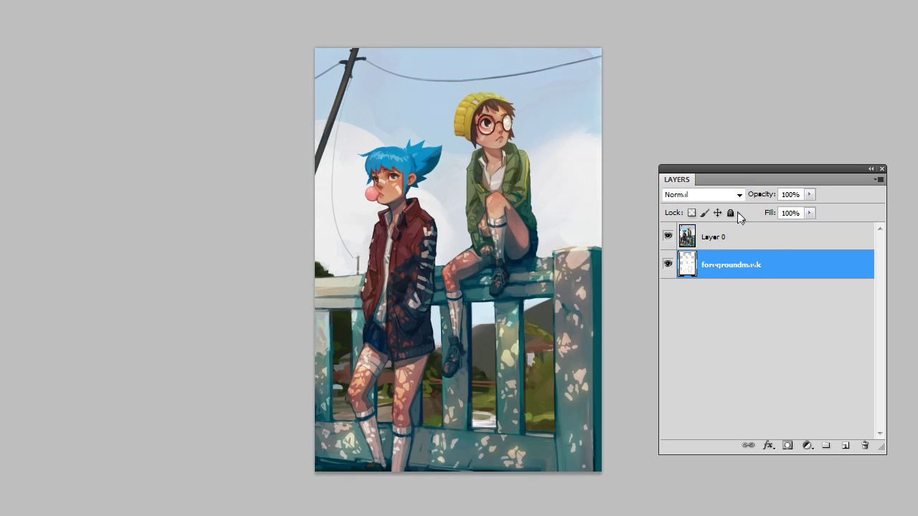
pyautogui.click(668, 237)
pyautogui.click(668, 237)
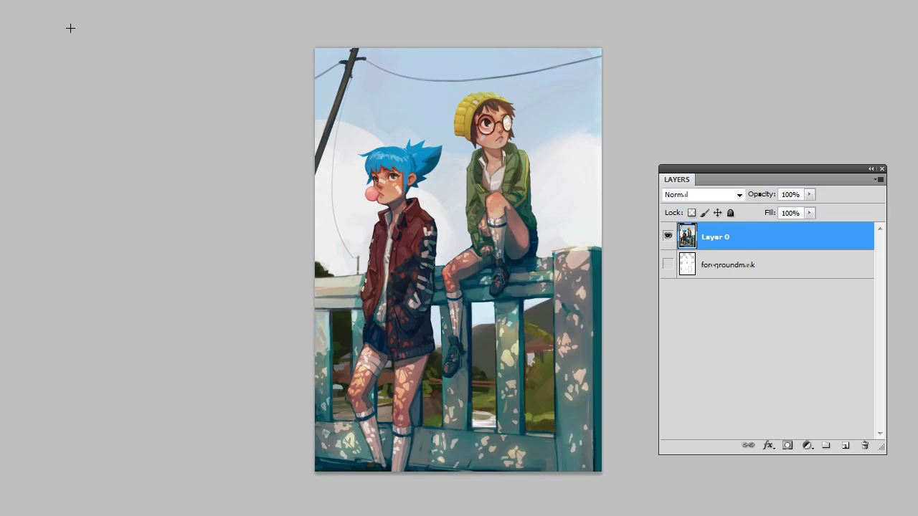
# Step: Duplicate Layer 0 under its default copy name and apply Auto Tone to the duplicate
pyautogui.rightClick(766, 233)
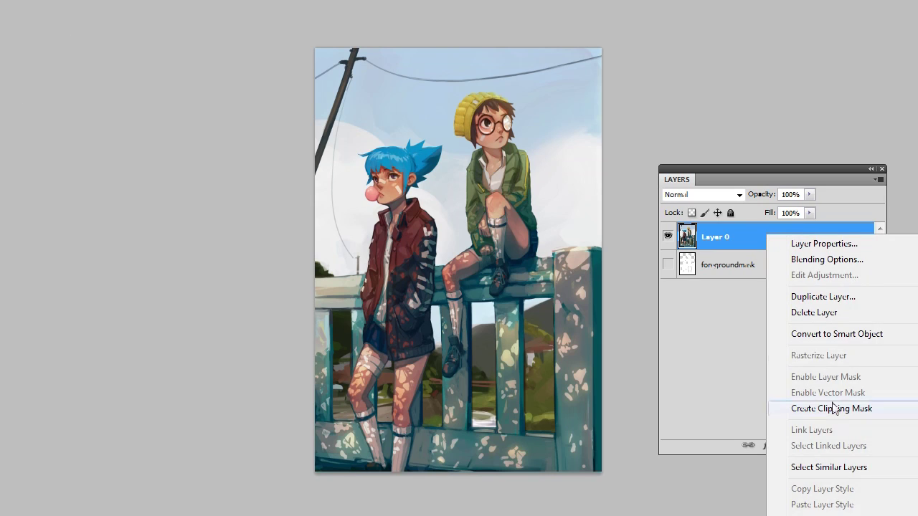
pyautogui.click(824, 296)
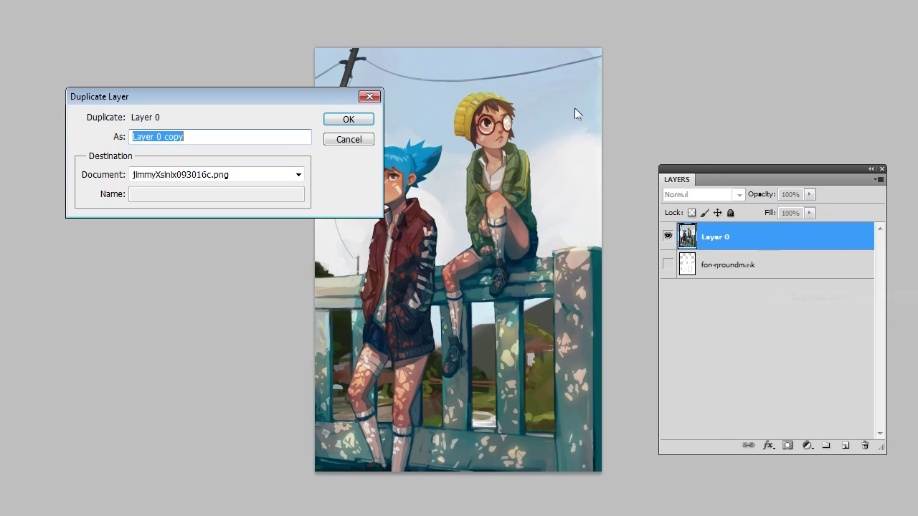
pyautogui.click(344, 119)
pyautogui.hotkey('alt', 'i')
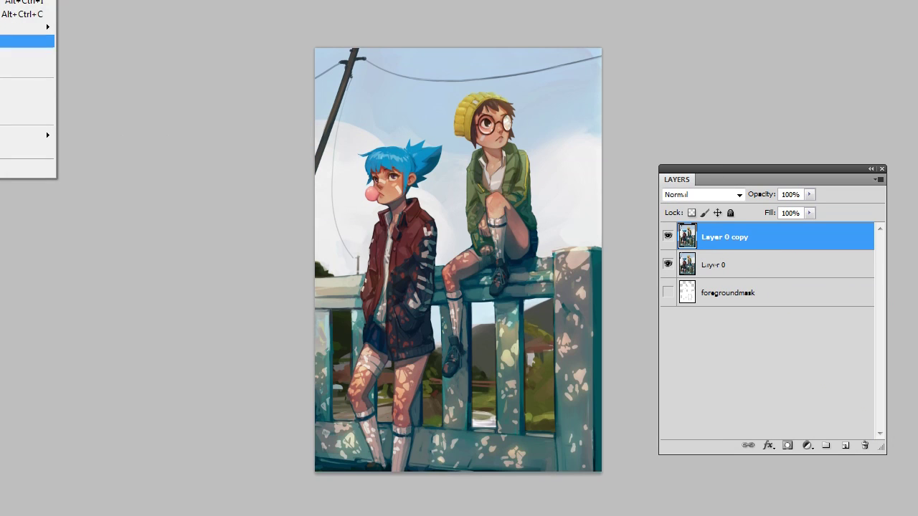
pyautogui.hotkey('ctrl', 'shift', 'l')
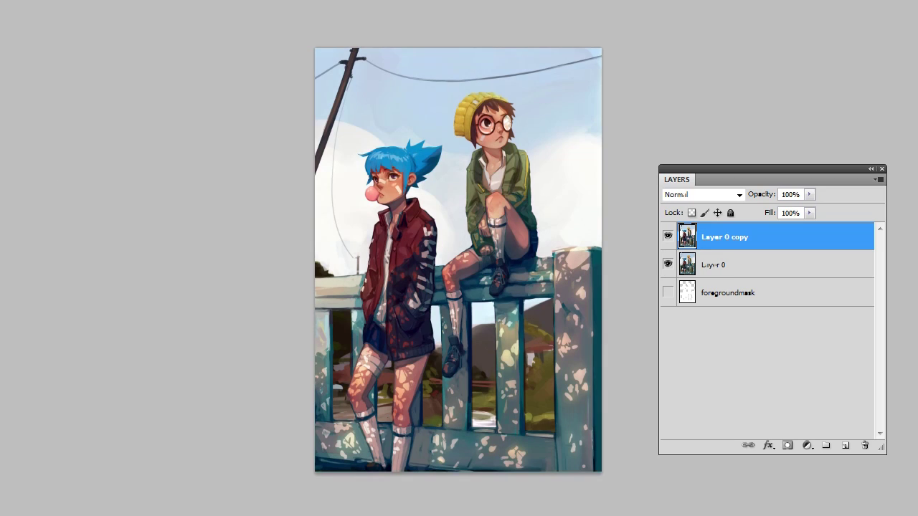
pyautogui.hotkey('alt', 'i')
pyautogui.press('Escape')
# Step: Toggle the visibility of the Layer 0 copy repeatedly to compare the auto-toned colours with the original painting
pyautogui.click(668, 237)
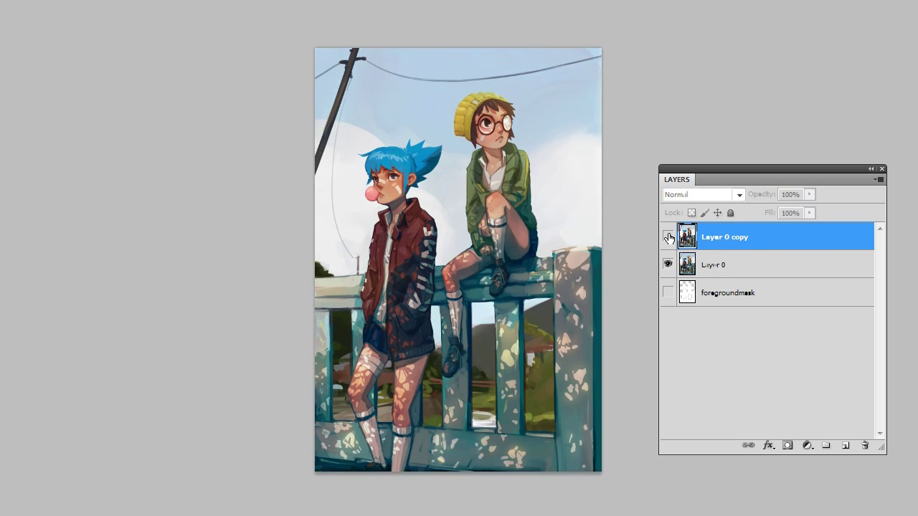
pyautogui.click(669, 236)
pyautogui.click(668, 236)
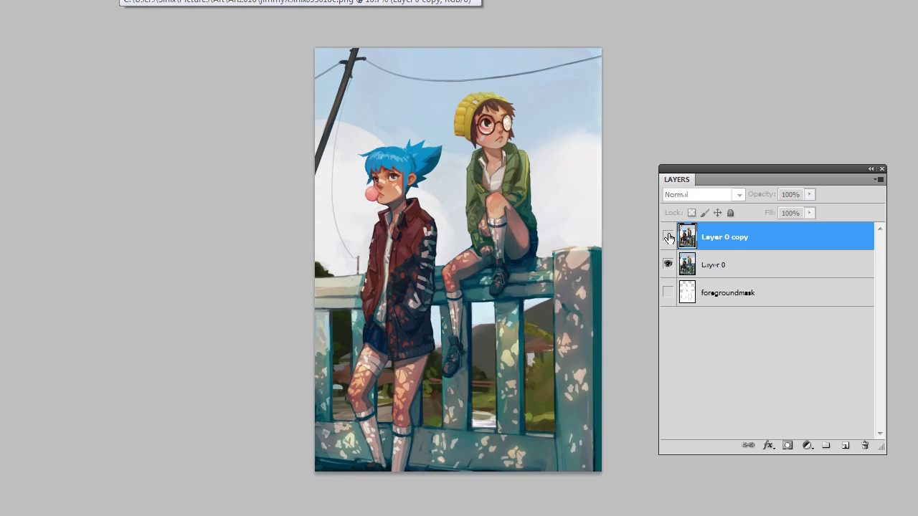
pyautogui.click(668, 237)
pyautogui.click(669, 237)
pyautogui.click(668, 237)
pyautogui.click(669, 236)
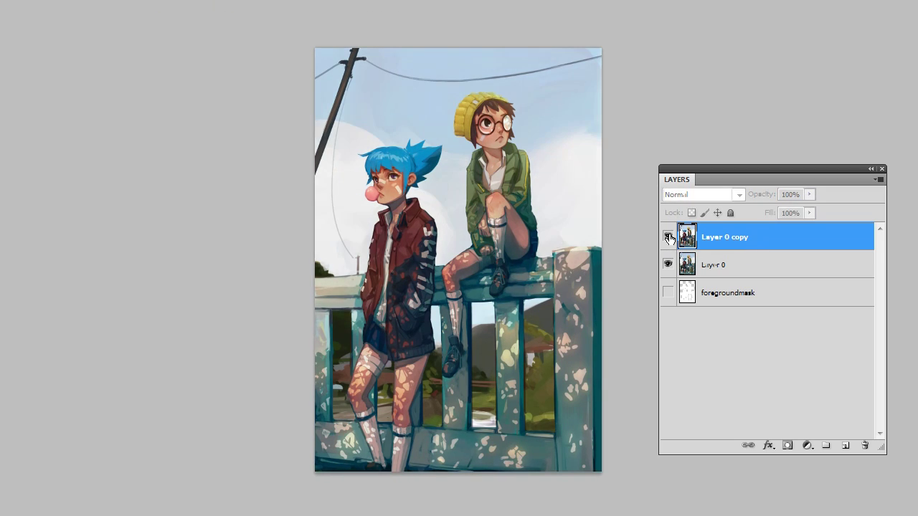
pyautogui.click(668, 236)
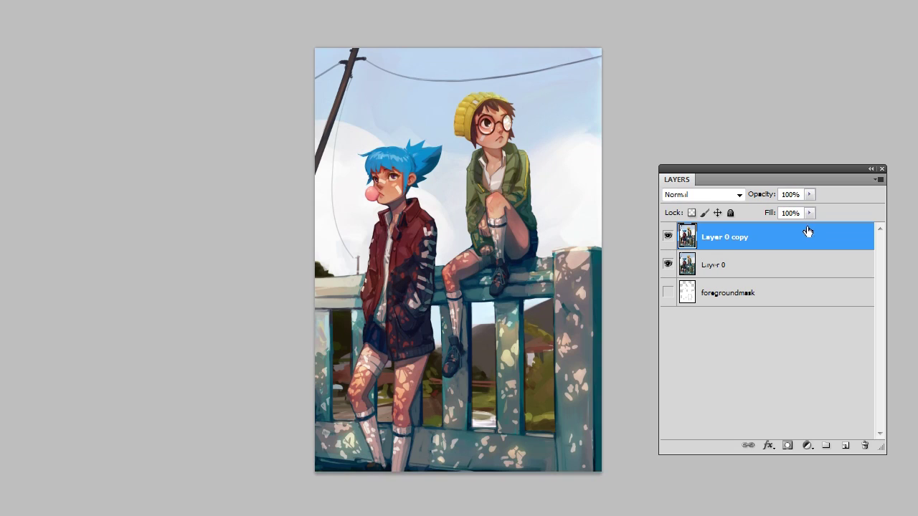
# Step: Merge the auto-toned copy down into Layer 0 and check the merged layer by toggling its visibility
pyautogui.click(880, 181)
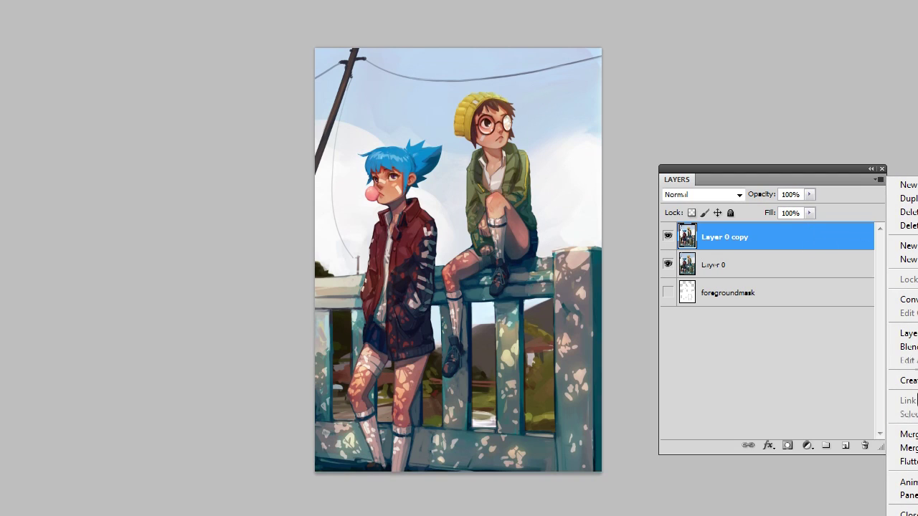
pyautogui.click(903, 434)
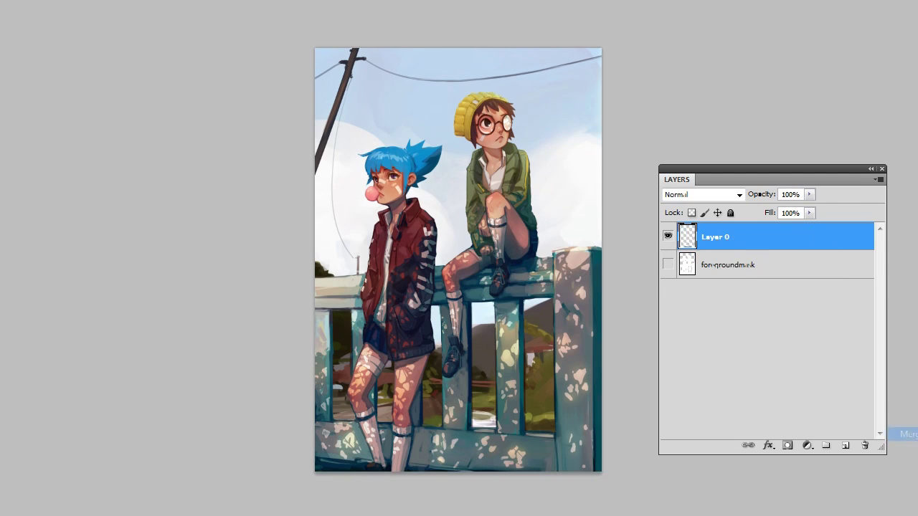
pyautogui.click(669, 237)
pyautogui.click(668, 236)
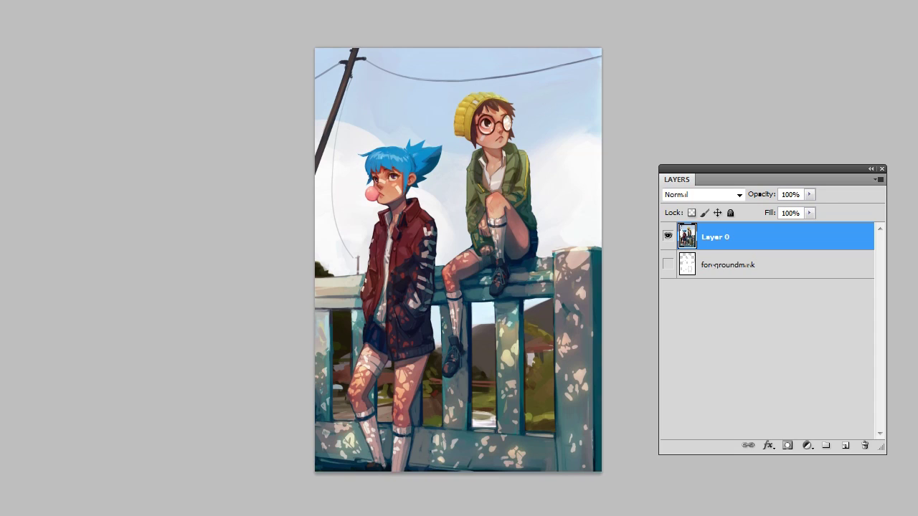
# Step: Apply a Levels adjustment to Layer 0 that slightly raises the black output level
pyautogui.hotkey('alt', 'i')
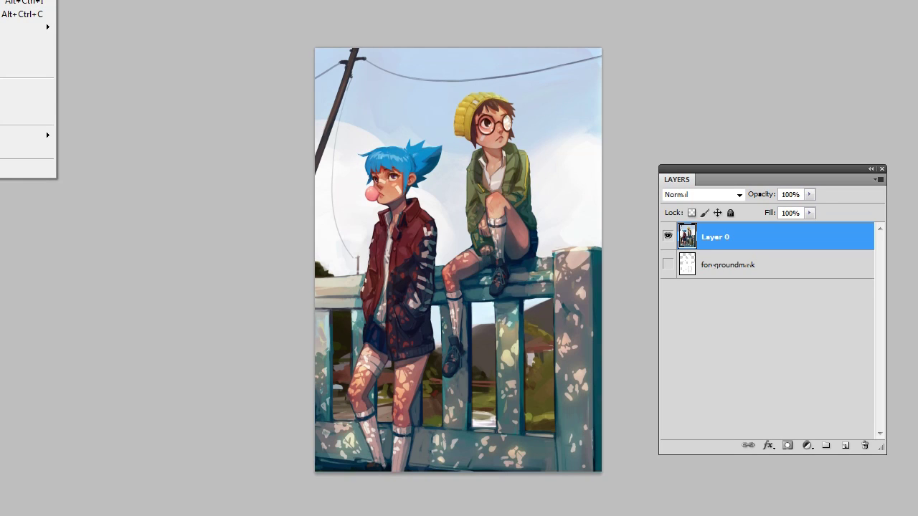
pyautogui.moveTo(15, 0)
pyautogui.hotkey('ctrl', 'l')
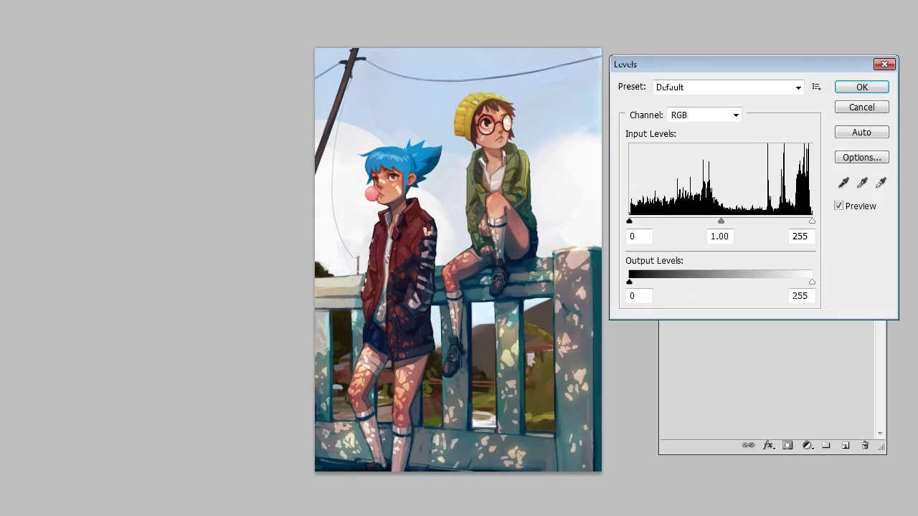
pyautogui.moveTo(729, 68); pyautogui.dragTo(140, 42)
pyautogui.moveTo(132, 193)
pyautogui.mouseDown()
pyautogui.moveTo(151, 193)
pyautogui.moveTo(117, 193)
pyautogui.moveTo(141, 196)
pyautogui.moveTo(132, 193)
pyautogui.mouseUp()
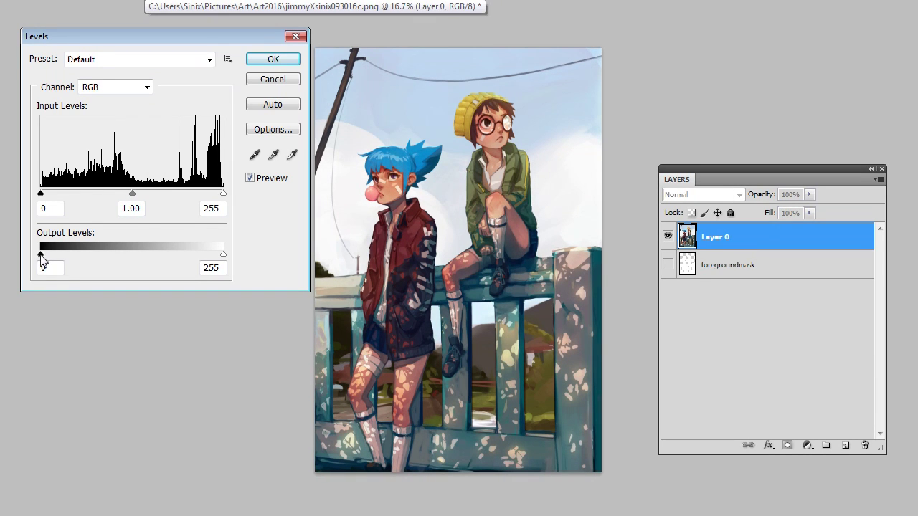
pyautogui.moveTo(41, 257); pyautogui.dragTo(43, 256)
pyautogui.click(289, 59)
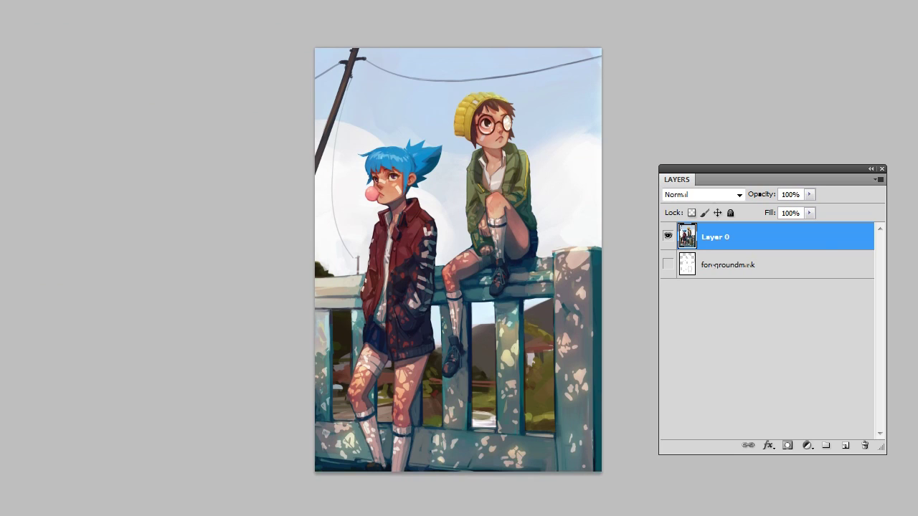
# Step: Duplicate Layer 0 again, keeping the default copy name
pyautogui.rightClick(794, 245)
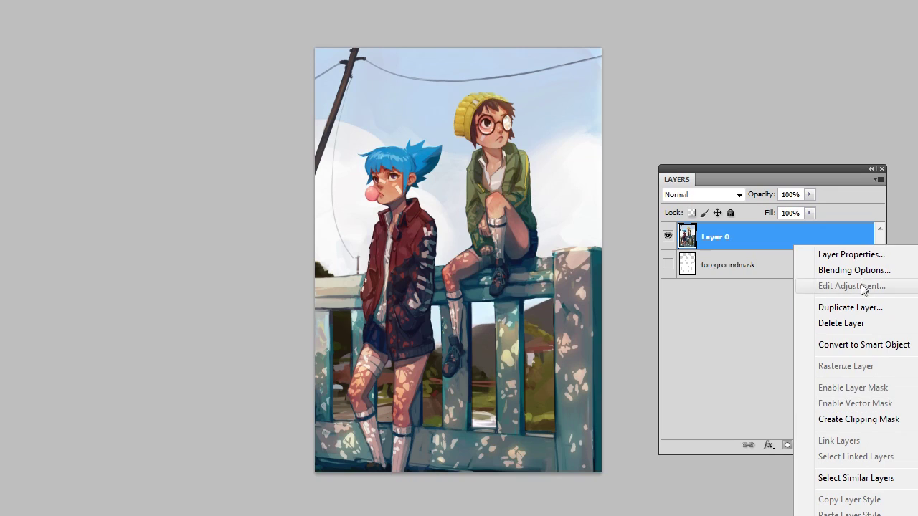
pyautogui.click(869, 308)
pyautogui.click(352, 118)
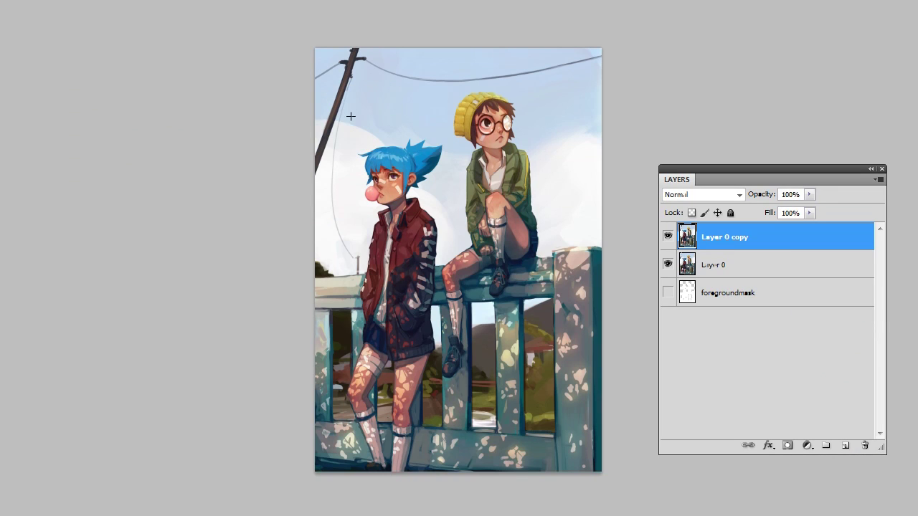
# Step: In a Curves adjustment on the copy, darken the RGB shadows at input 69, output 51, and place a highlight point at input 194, output 196
pyautogui.hotkey('alt', 'i')
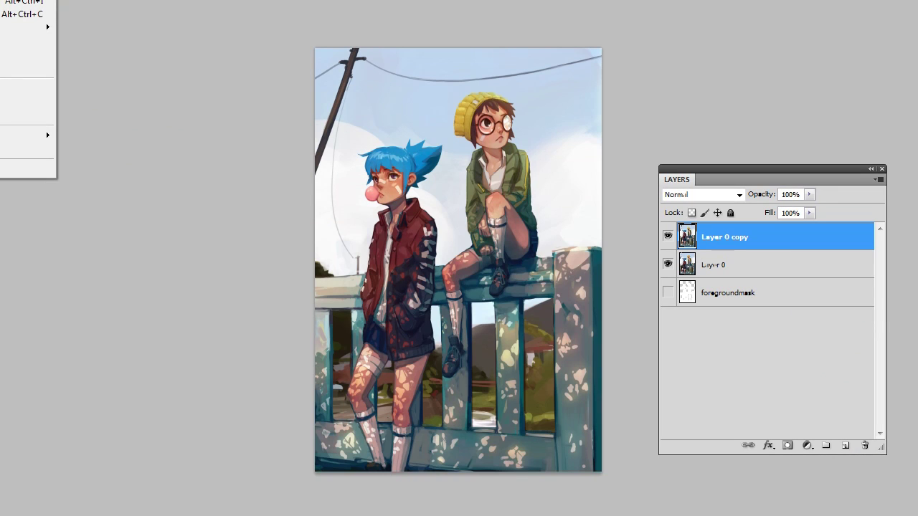
pyautogui.hotkey('ctrl', 'm')
pyautogui.moveTo(107, 129); pyautogui.dragTo(181, 138)
pyautogui.moveTo(171, 305)
pyautogui.mouseDown()
pyautogui.moveTo(165, 290)
pyautogui.moveTo(170, 300)
pyautogui.mouseUp()
pyautogui.moveTo(223, 239)
pyautogui.mouseDown()
pyautogui.moveTo(236, 248)
pyautogui.moveTo(221, 234)
pyautogui.mouseUp()
pyautogui.moveTo(170, 299); pyautogui.dragTo(130, 338)
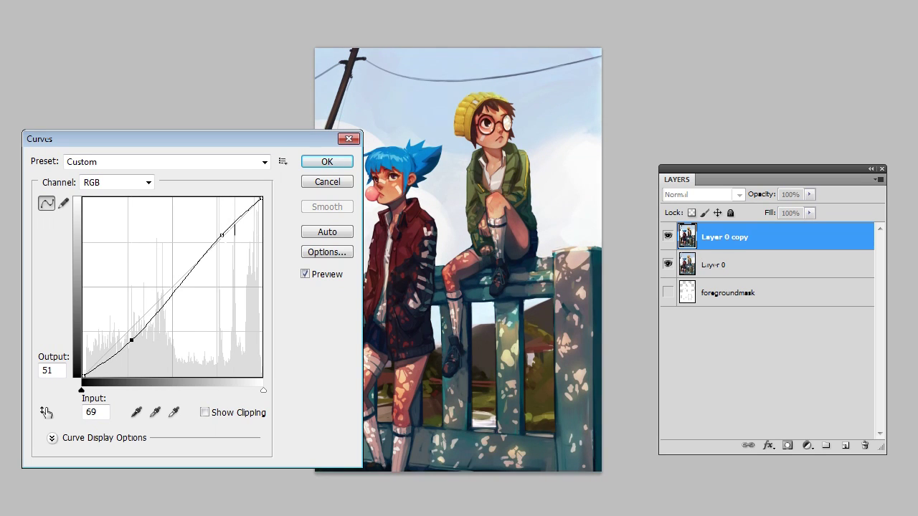
pyautogui.moveTo(221, 235)
pyautogui.mouseDown()
pyautogui.moveTo(230, 246)
pyautogui.moveTo(217, 236)
pyautogui.mouseUp()
# Step: Lower the Red channel curve slightly at input 134, output 132, and compare the adjustment with and without preview
pyautogui.click(147, 183)
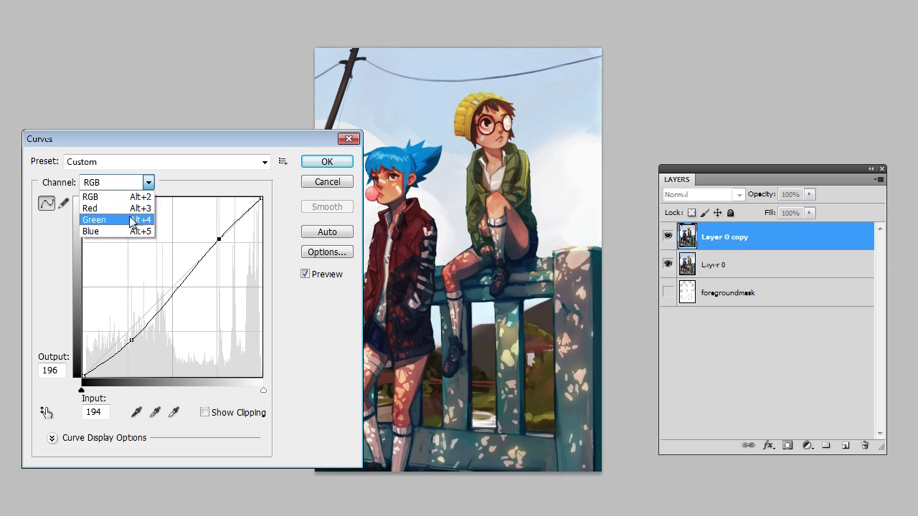
pyautogui.click(100, 191)
pyautogui.moveTo(175, 284)
pyautogui.mouseDown()
pyautogui.moveTo(192, 294)
pyautogui.moveTo(176, 284)
pyautogui.mouseUp()
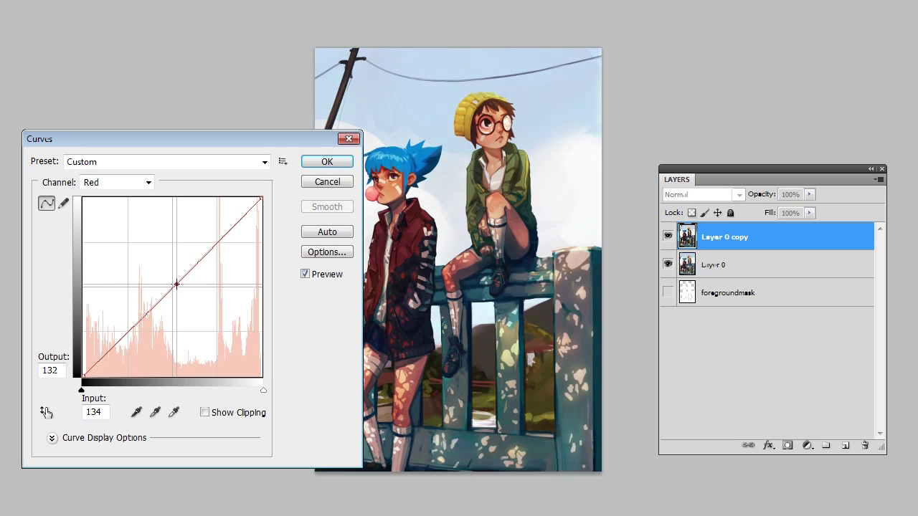
pyautogui.click(305, 274)
pyautogui.click(304, 275)
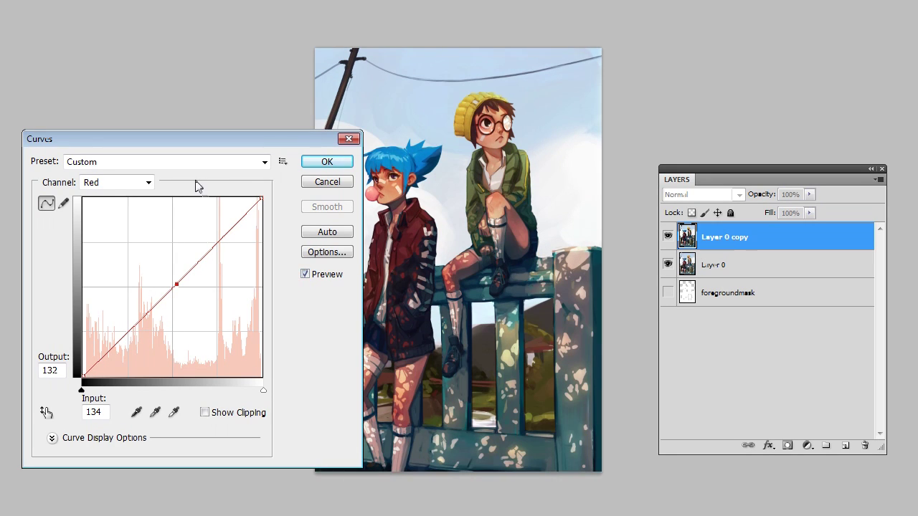
# Step: Raise the Blue channel curve at input 170, output 178, and apply the Curves adjustment
pyautogui.click(147, 182)
pyautogui.click(107, 230)
pyautogui.moveTo(175, 285); pyautogui.dragTo(208, 253)
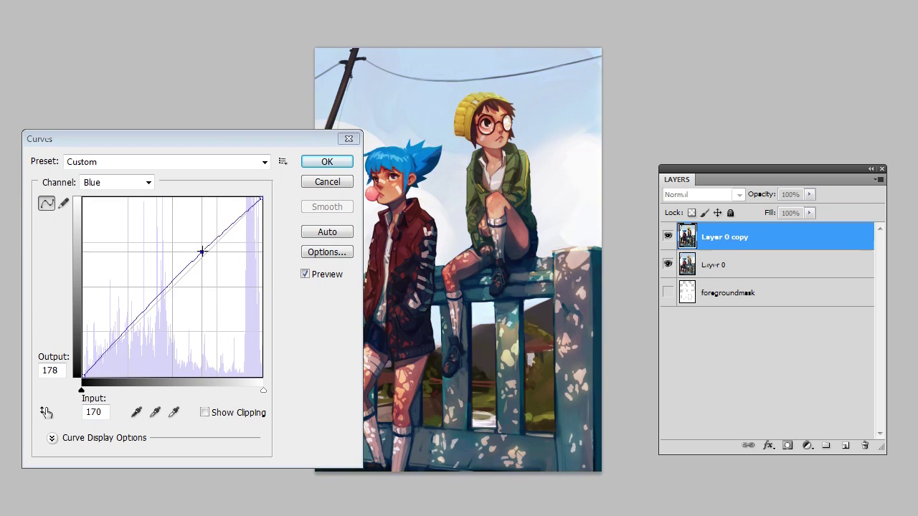
pyautogui.click(327, 161)
# Step: Compare the curve-adjusted copy with the layer beneath, reduce its opacity to 11%, and merge it down into Layer 0
pyautogui.click(669, 237)
pyautogui.click(669, 237)
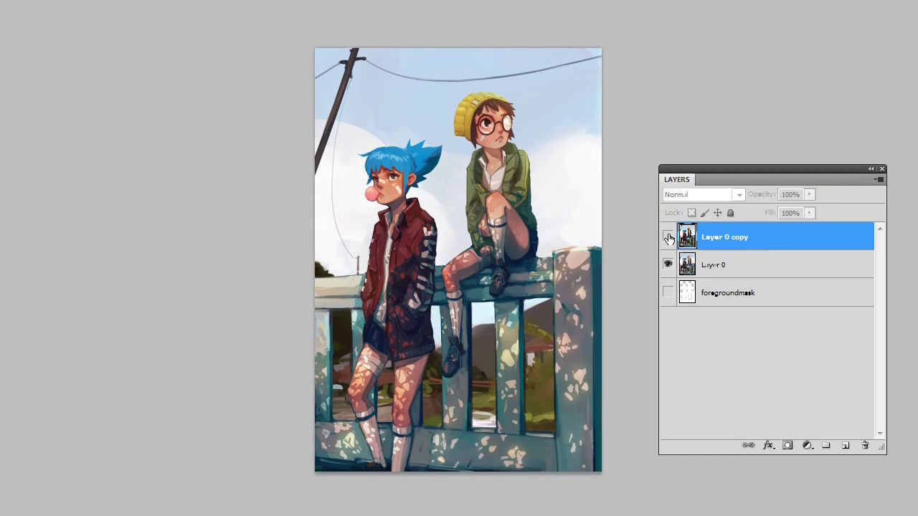
pyautogui.click(669, 237)
pyautogui.click(809, 194)
pyautogui.moveTo(765, 212); pyautogui.dragTo(749, 212)
pyautogui.click(668, 239)
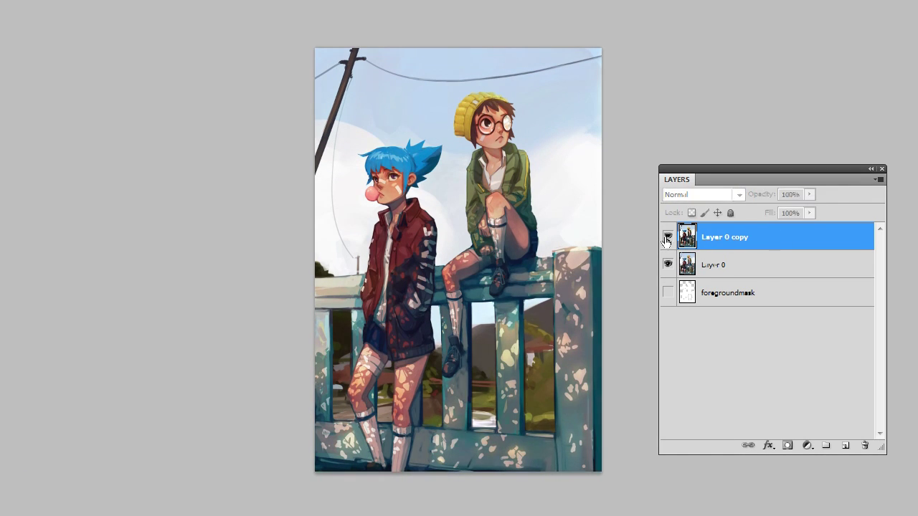
pyautogui.click(881, 181)
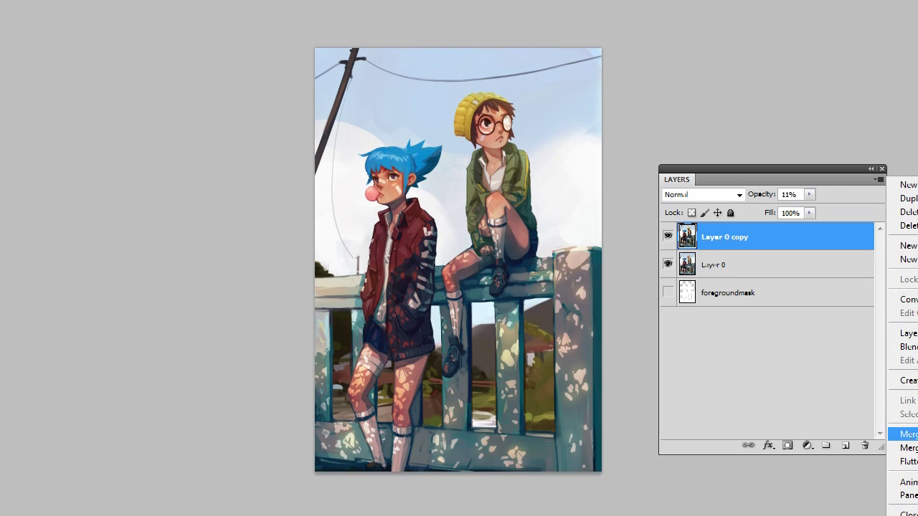
pyautogui.click(905, 434)
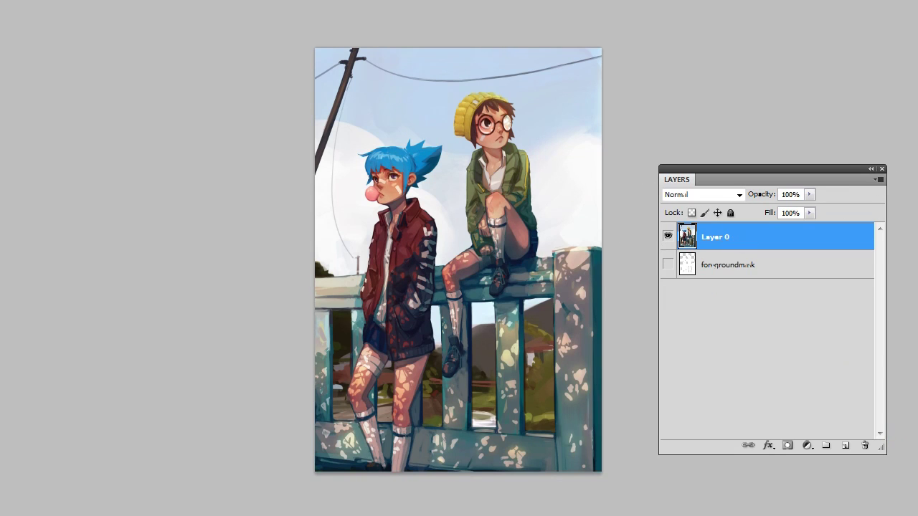
# Step: Open Calculations and preview the merged Gray channel multiplied with the Blue channel of Layer 0
pyautogui.click(0, 0)
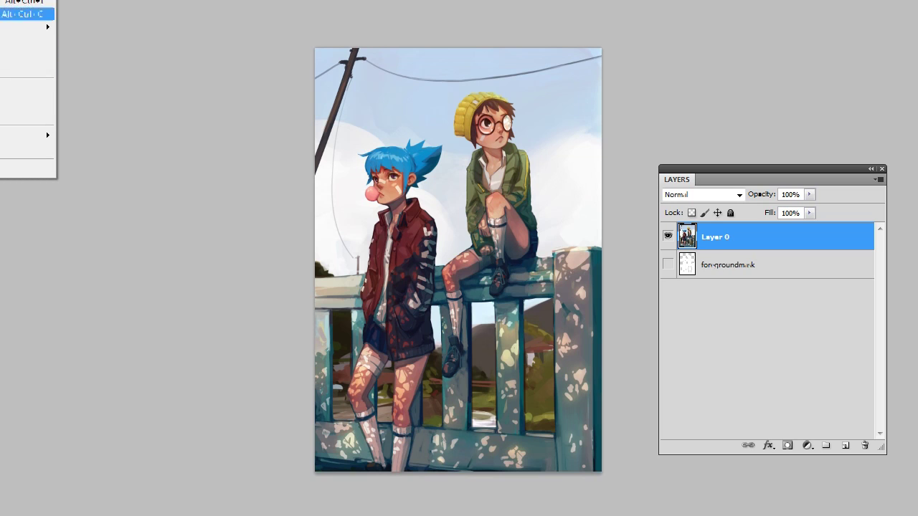
pyautogui.click(27, 116)
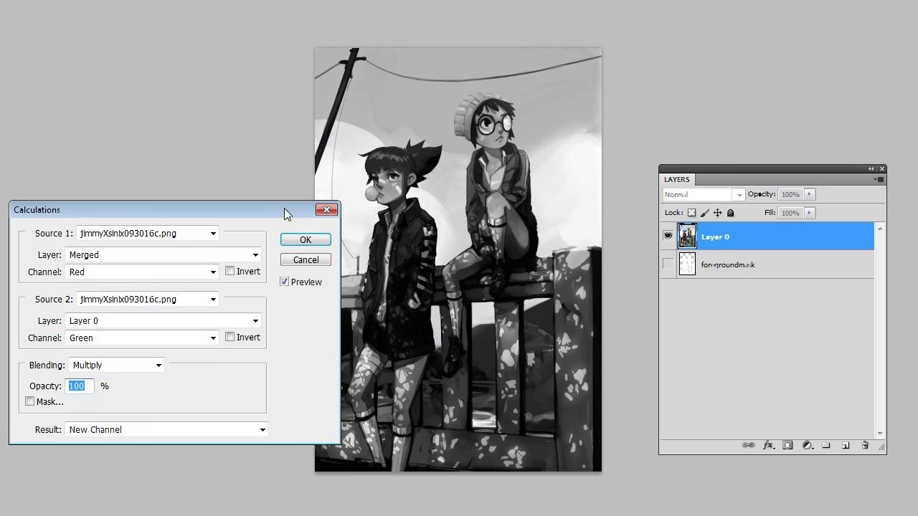
pyautogui.click(213, 272)
pyautogui.click(146, 287)
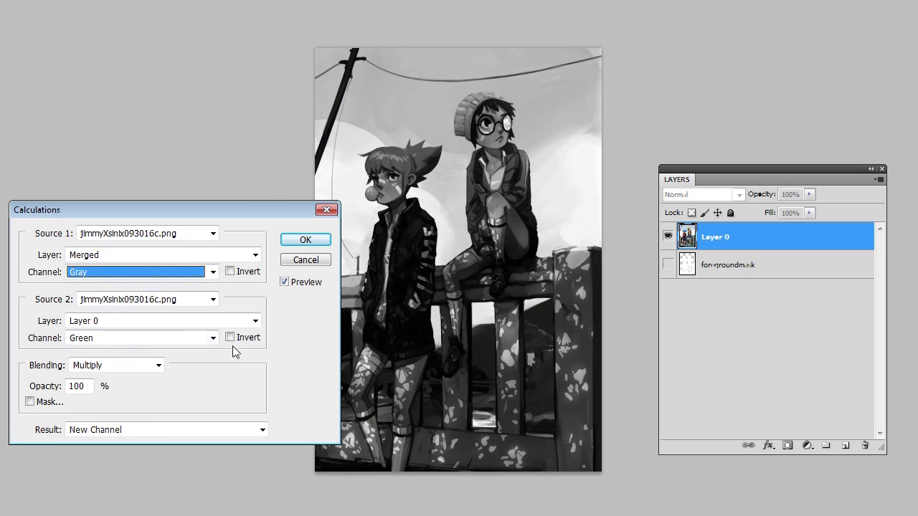
pyautogui.click(213, 338)
pyautogui.click(140, 388)
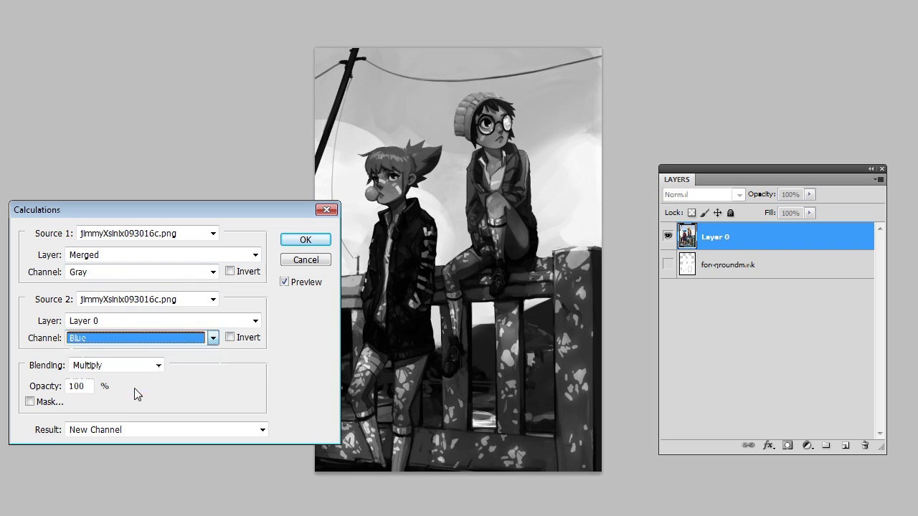
# Step: Multiply the merged Red channel with Layer 0's Green channel at 100% and output the calculation as a new document
pyautogui.click(213, 272)
pyautogui.click(178, 298)
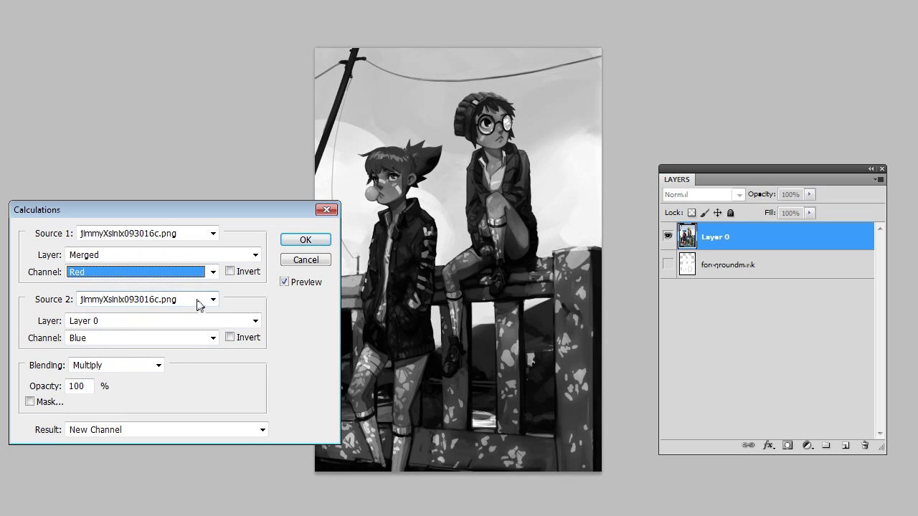
pyautogui.click(213, 337)
pyautogui.click(172, 375)
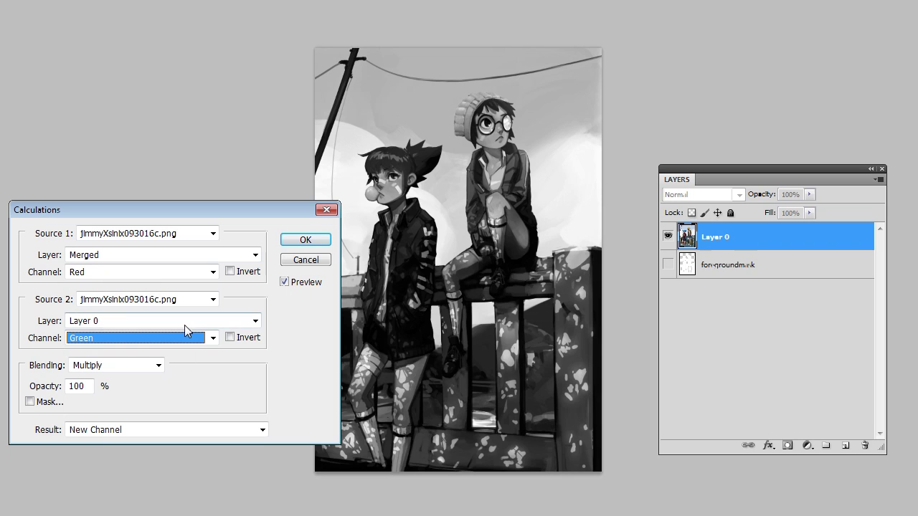
pyautogui.click(181, 429)
pyautogui.click(132, 441)
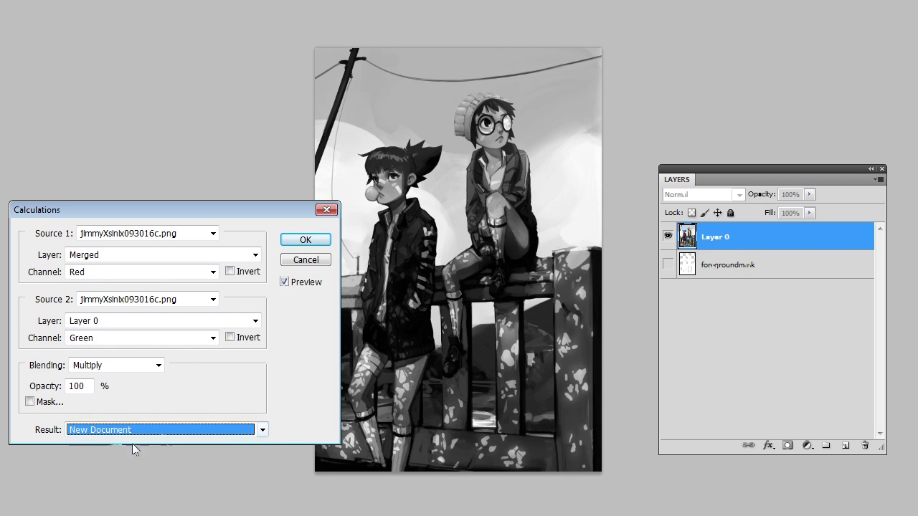
pyautogui.click(292, 245)
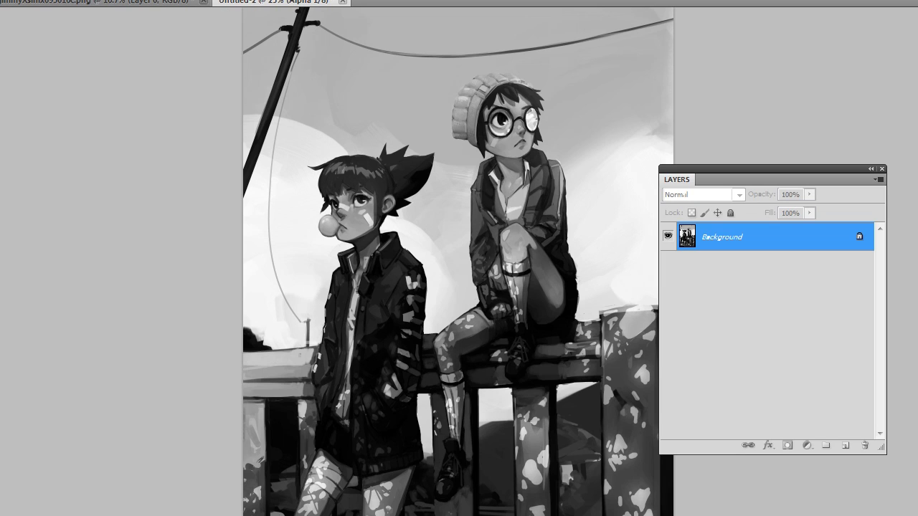
# Step: Bring the grayscale calculation into the painting as a new layer above Layer 0 and compare it with the colour version
pyautogui.hotkey('ctrl', '-')
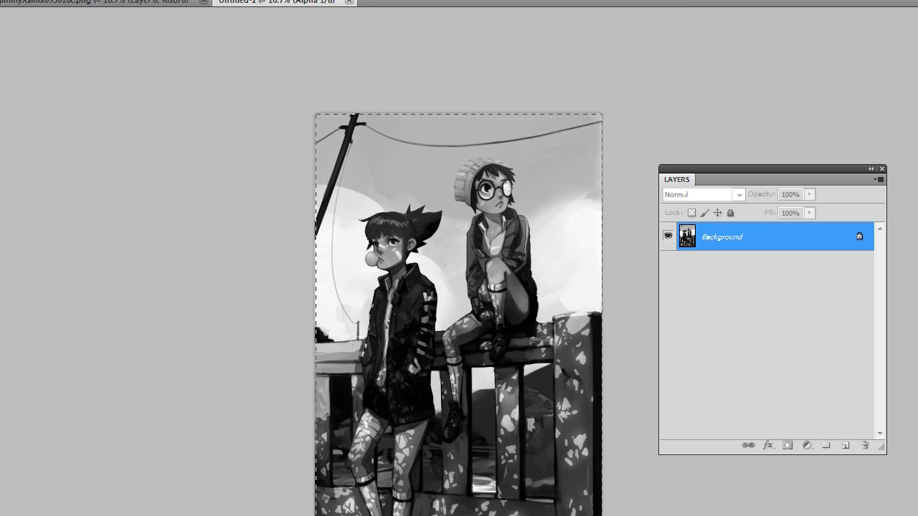
pyautogui.hotkey('ctrl', 'Tab')
pyautogui.hotkey('ctrl', 'v')
pyautogui.press('f')
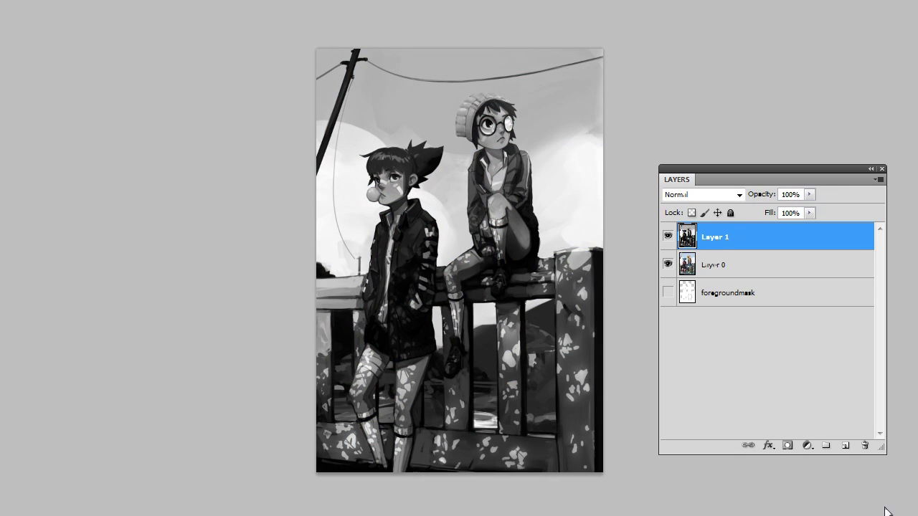
pyautogui.click(667, 236)
pyautogui.click(668, 236)
# Step: Set the grayscale layer to Luminosity blending at 9% opacity and compare the painting with and without it
pyautogui.click(739, 194)
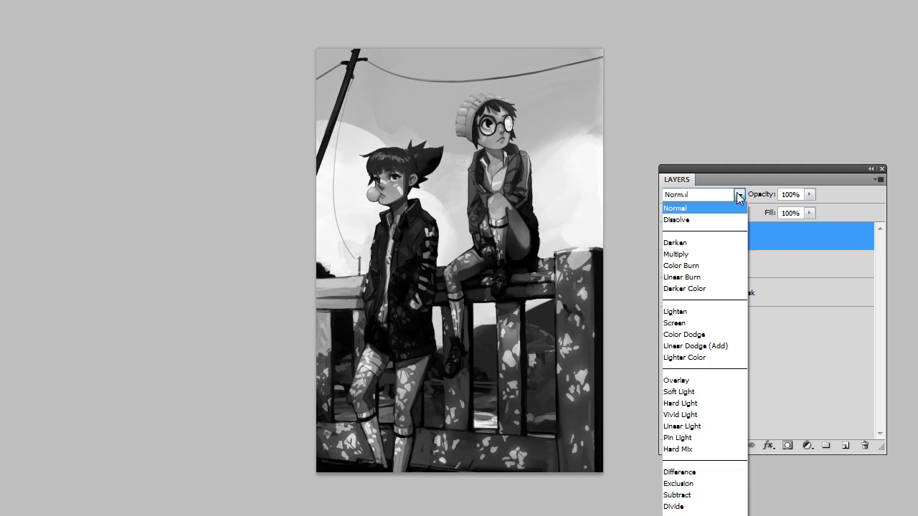
pyautogui.click(689, 515)
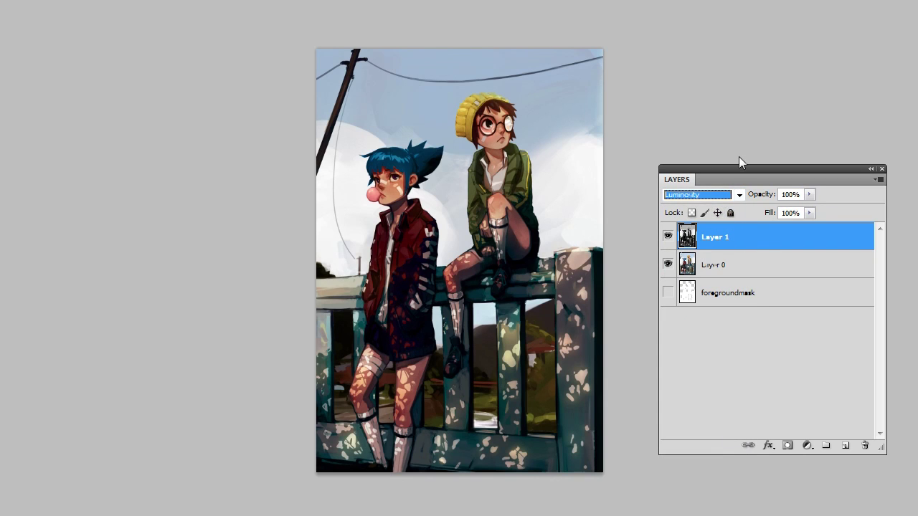
pyautogui.moveTo(809, 195); pyautogui.dragTo(743, 209)
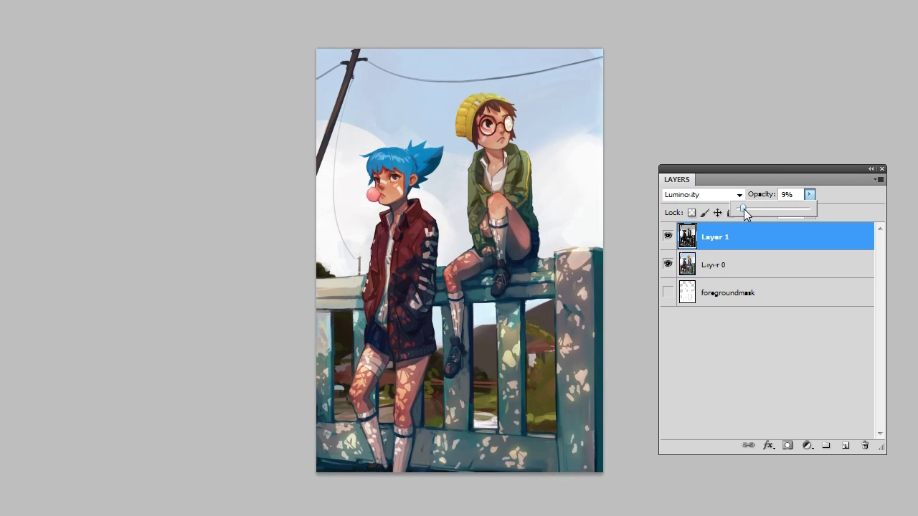
pyautogui.click(668, 236)
pyautogui.click(667, 237)
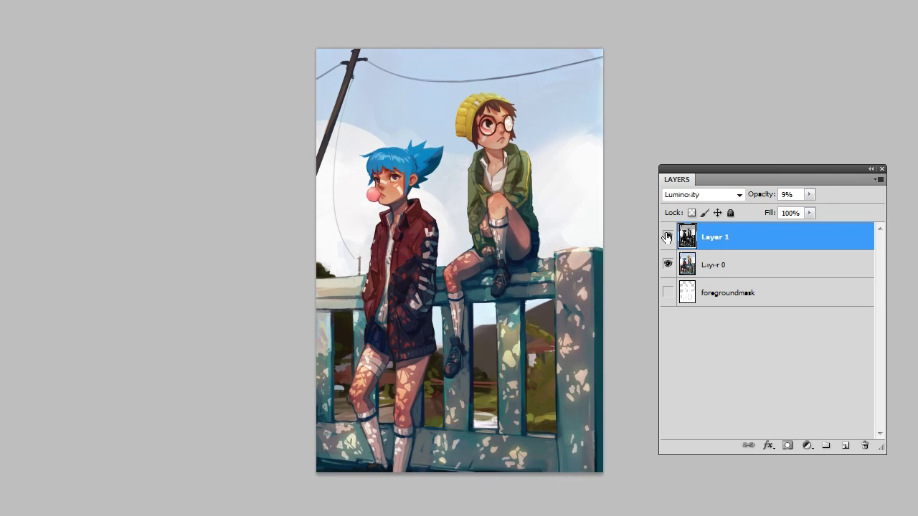
pyautogui.click(667, 238)
pyautogui.click(667, 237)
# Step: Merge the luminosity layer down into Layer 0
pyautogui.click(781, 365)
pyautogui.click(789, 237)
pyautogui.click(881, 180)
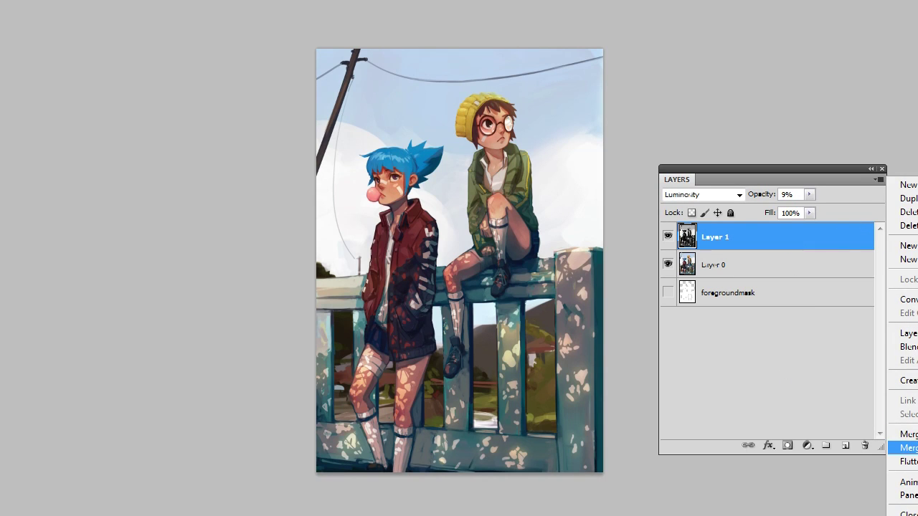
pyautogui.click(903, 434)
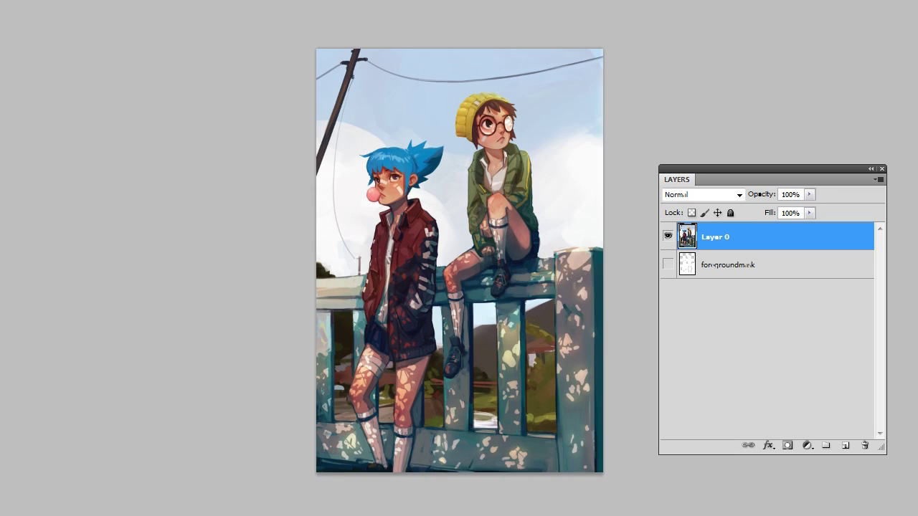
# Step: Duplicate Layer 0 with the default name
pyautogui.rightClick(732, 237)
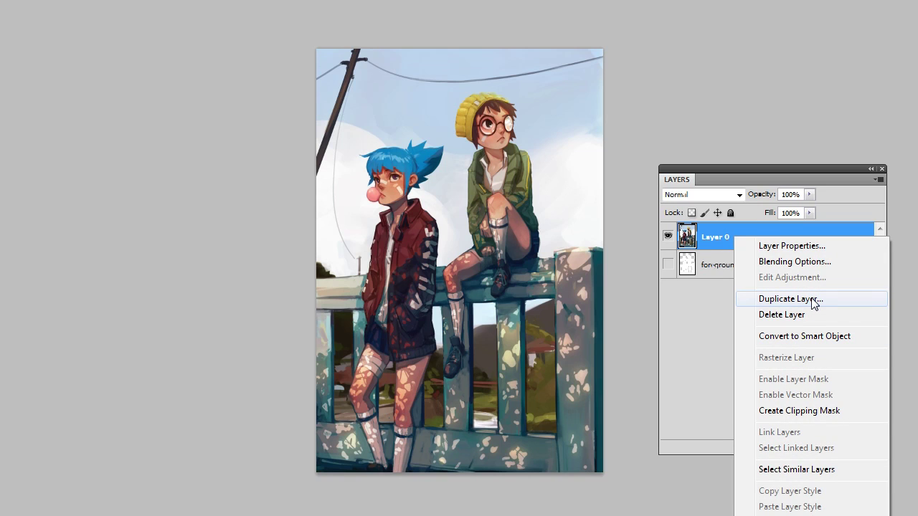
pyautogui.click(815, 301)
pyautogui.press('Return')
pyautogui.rightClick(740, 242)
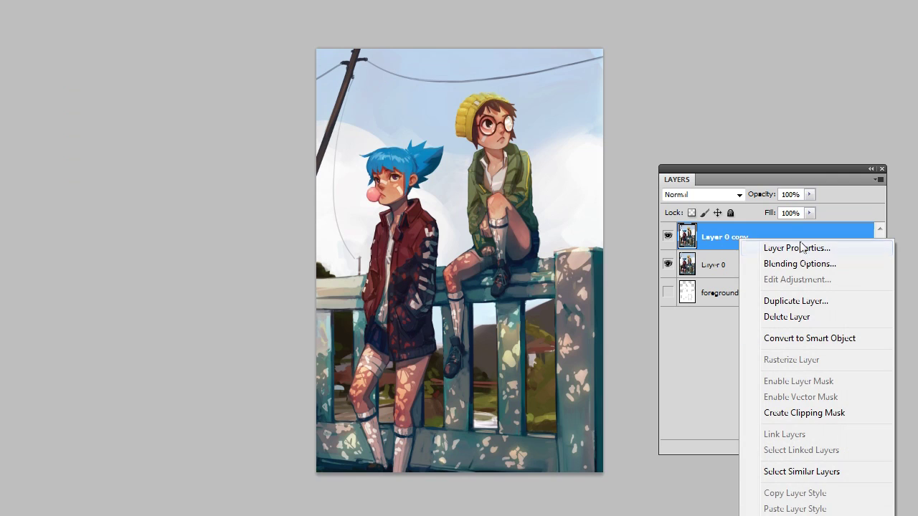
pyautogui.click(797, 248)
pyautogui.click(582, 162)
# Step: In the blending options of Layer 0 copy, exclude the Red channel and apply the layer style
pyautogui.rightClick(773, 240)
pyautogui.click(796, 264)
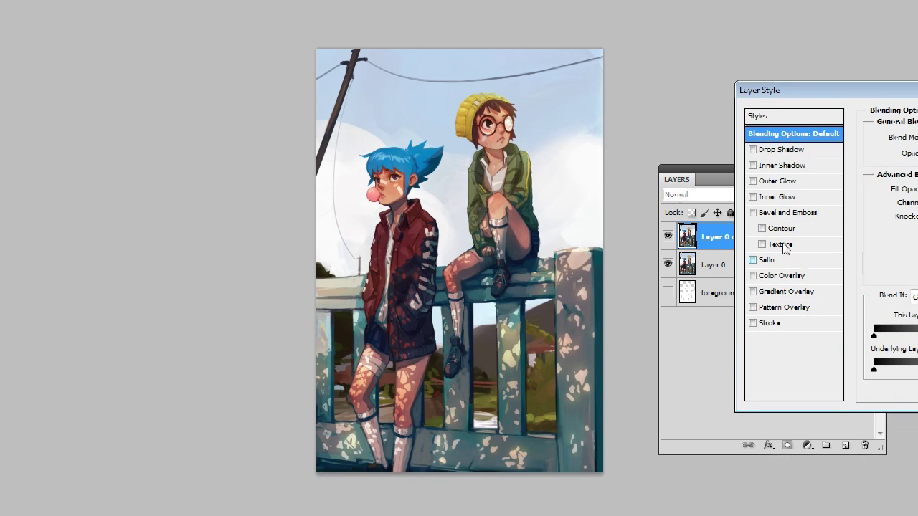
pyautogui.moveTo(853, 99); pyautogui.dragTo(185, 62)
pyautogui.click(268, 167)
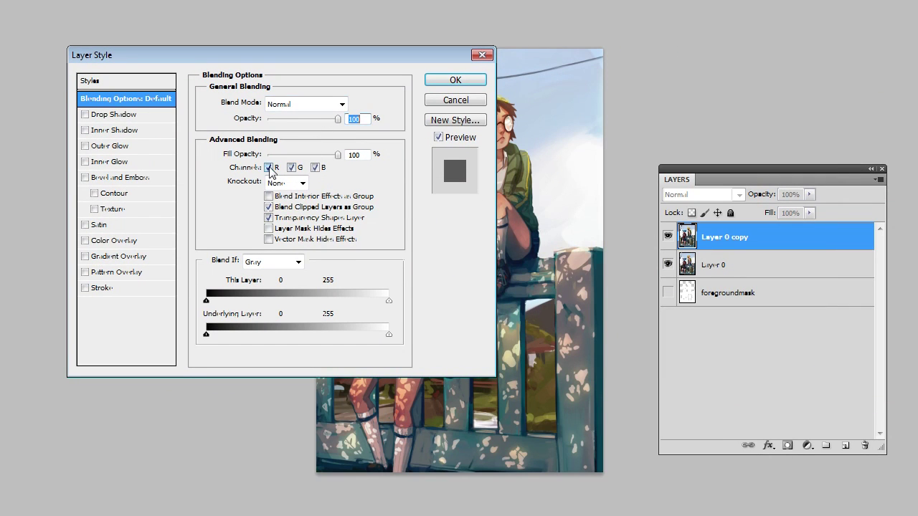
pyautogui.click(456, 80)
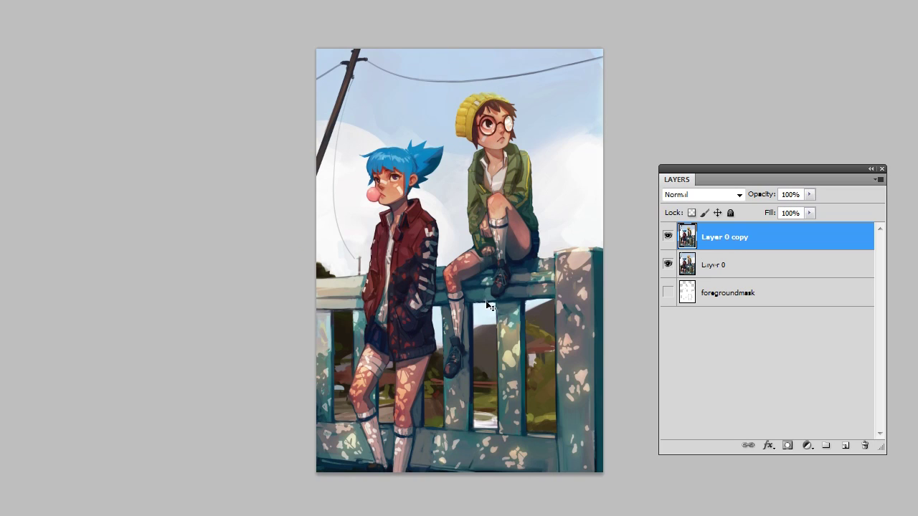
# Step: Offset Layer 0 copy 2 sideways in small nudges, testing both directions and ending slightly left, for a subtle chromatic aberration fringe
pyautogui.moveTo(487, 312); pyautogui.dragTo(474, 315)
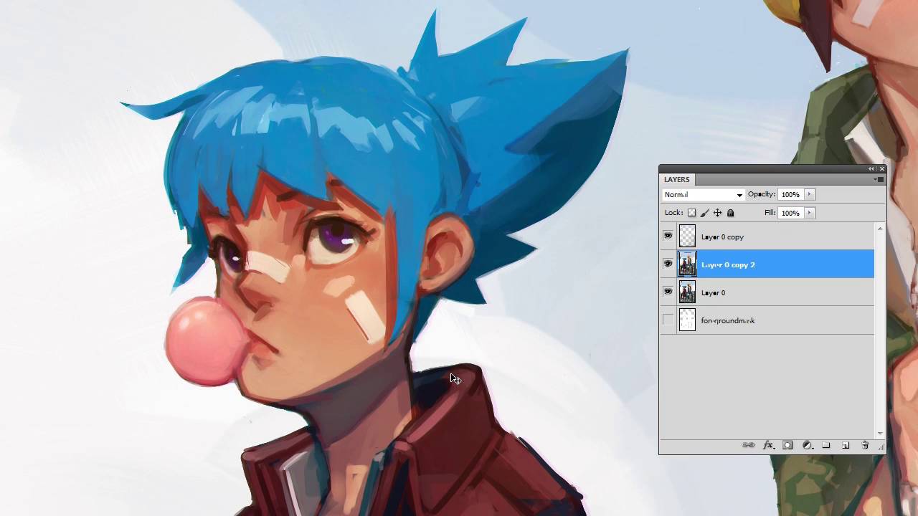
pyautogui.moveTo(448, 371); pyautogui.dragTo(455, 381)
pyautogui.press('Left')
pyautogui.press('Left')
pyautogui.press('Left')
pyautogui.press('Left')
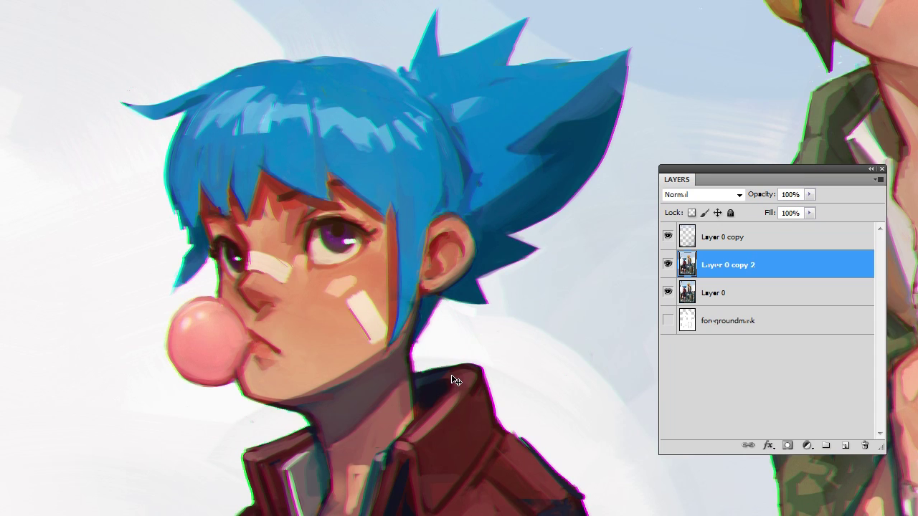
pyautogui.press('Right')
pyautogui.press('Right')
pyautogui.press('Right')
pyautogui.press('Right')
pyautogui.press('Right')
pyautogui.press('Right')
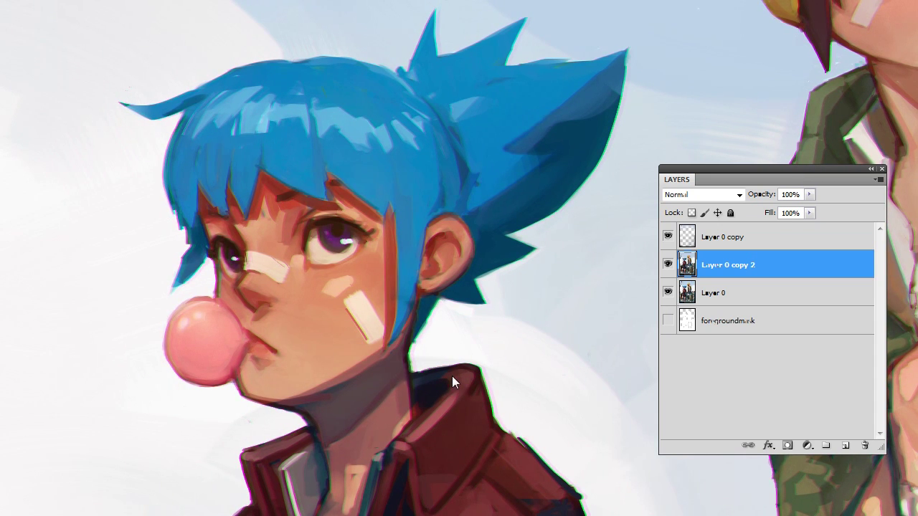
pyautogui.press('Left')
pyautogui.press('Left')
pyautogui.press('Left')
pyautogui.press('Left')
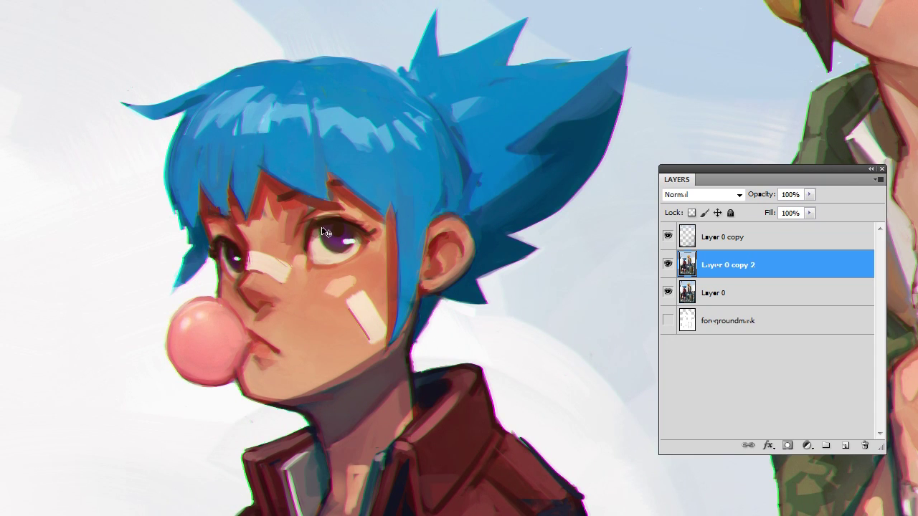
# Step: Hide Layer 0 copy and Layer 0 to isolate the offset Layer 0 copy 2
pyautogui.hotkey('ctrl', '-')
pyautogui.click(668, 237)
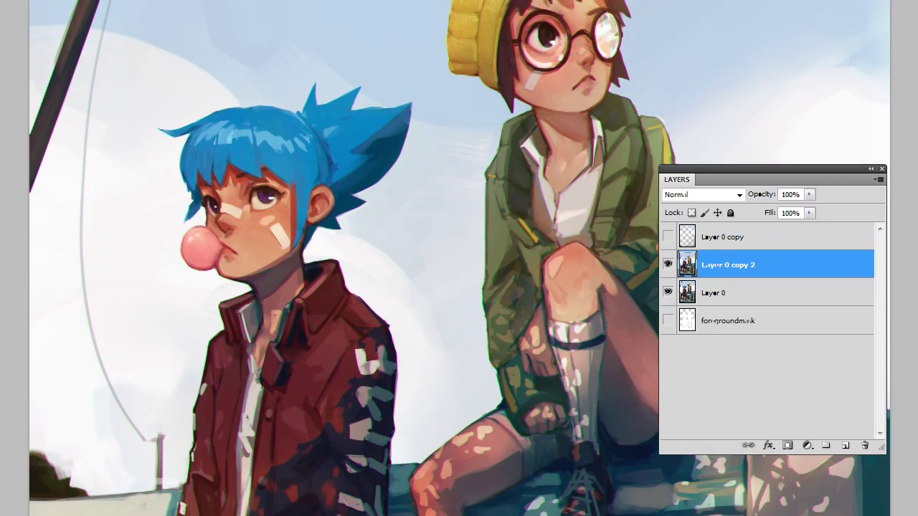
pyautogui.hotkey('ctrl', '-')
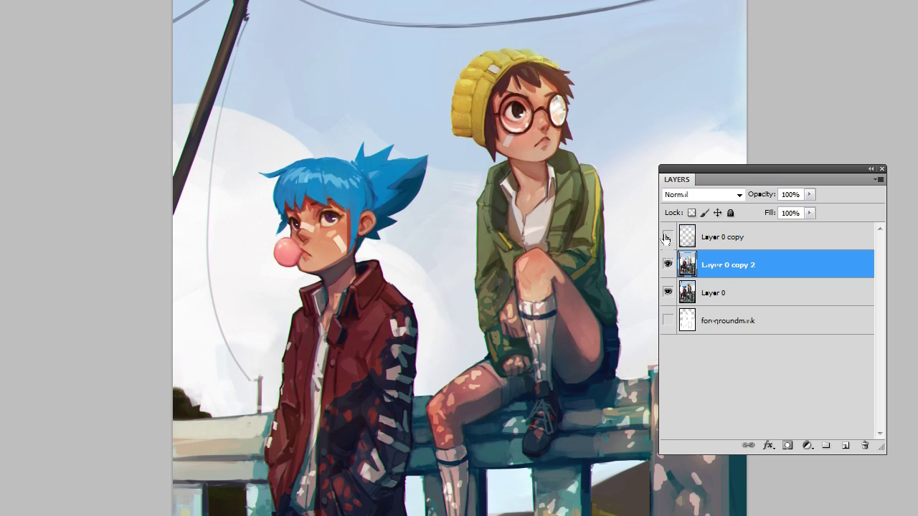
pyautogui.click(668, 293)
# Step: Softly erase Layer 0 copy 2 over both characters' heads, bodies and legs and over parts of the fence rail and posts
pyautogui.moveTo(287, 281)
pyautogui.mouseDown()
pyautogui.moveTo(373, 444)
pyautogui.moveTo(380, 237)
pyautogui.mouseUp()
pyautogui.moveTo(437, 230); pyautogui.dragTo(448, 402)
pyautogui.moveTo(529, 327); pyautogui.dragTo(545, 431)
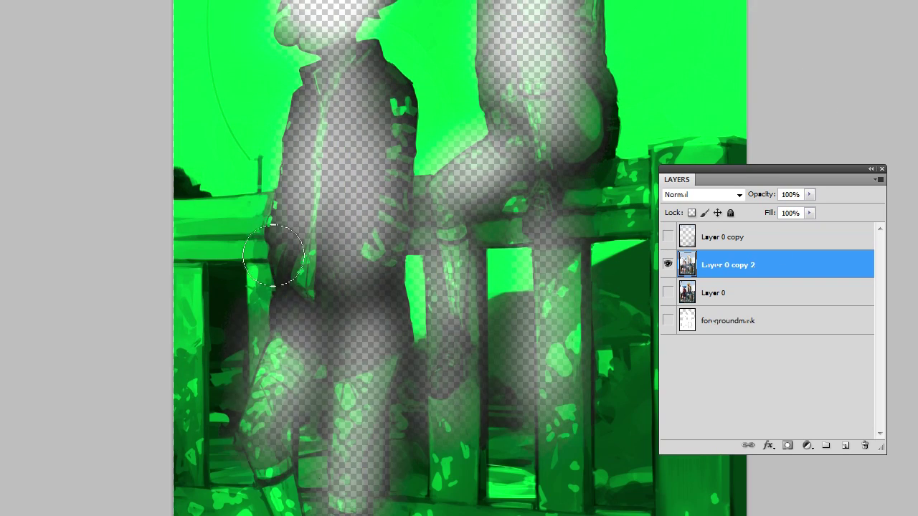
pyautogui.scroll(3, 430, 287)
pyautogui.scroll(-4, 431, 287)
pyautogui.moveTo(609, 129); pyautogui.dragTo(710, 122)
pyautogui.click(768, 387)
pyautogui.click(725, 265)
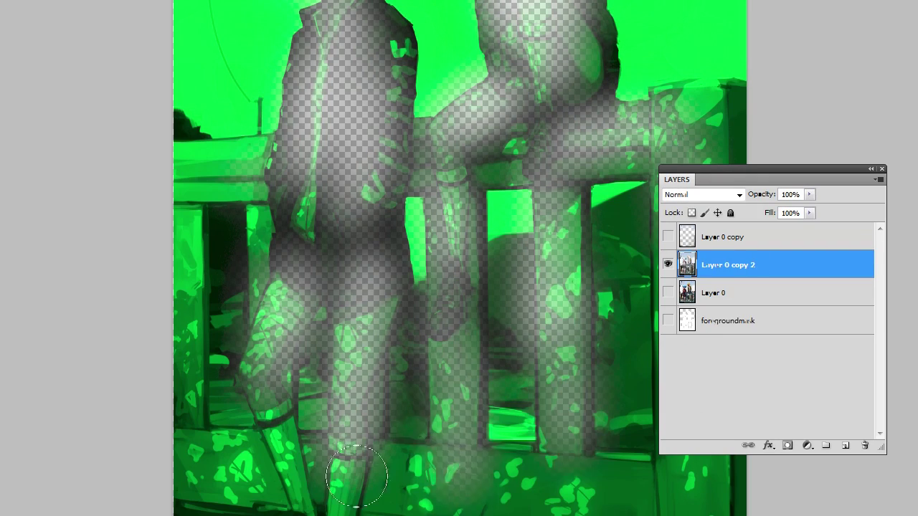
pyautogui.scroll(5, 567, 271)
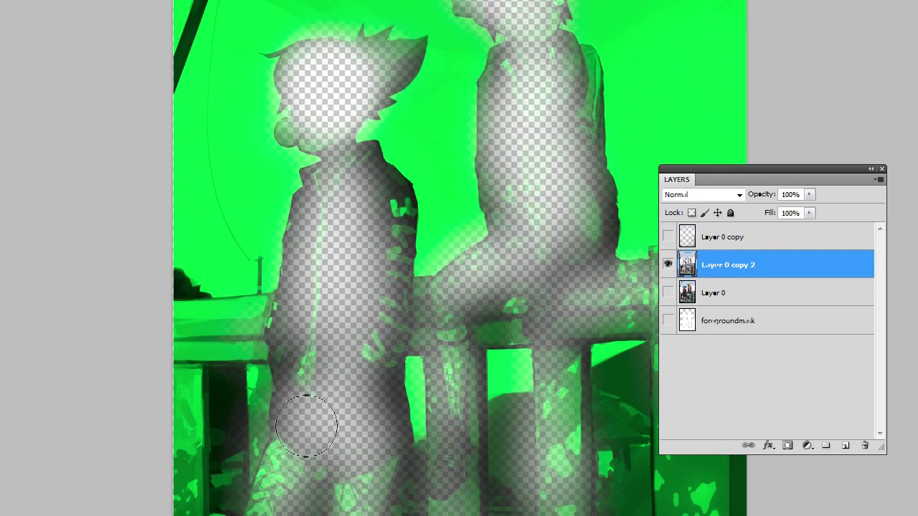
# Step: Show Layer 0 again, adjust the opacity of Layer 0 copy 2, trying 73%, and merge it down into Layer 0
pyautogui.hotkey('ctrl', '-')
pyautogui.moveTo(809, 194); pyautogui.dragTo(789, 215)
pyautogui.click(668, 293)
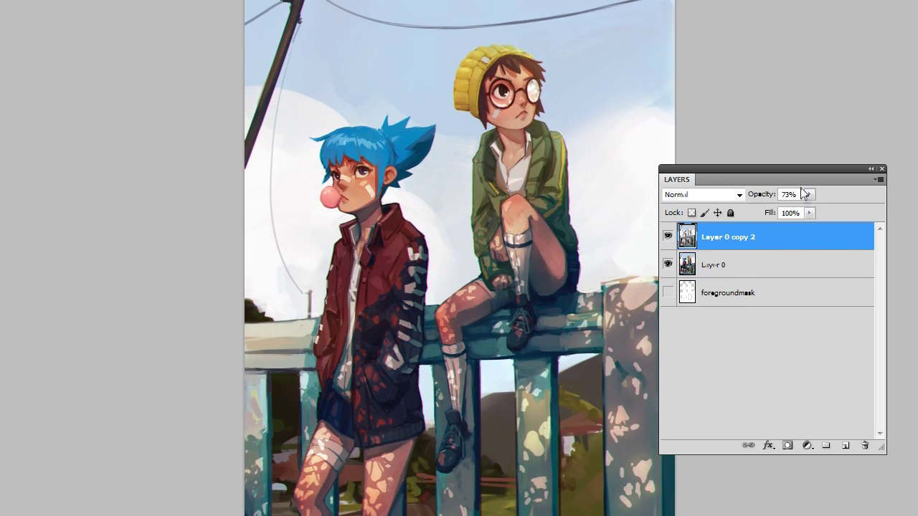
pyautogui.moveTo(809, 194); pyautogui.dragTo(805, 209)
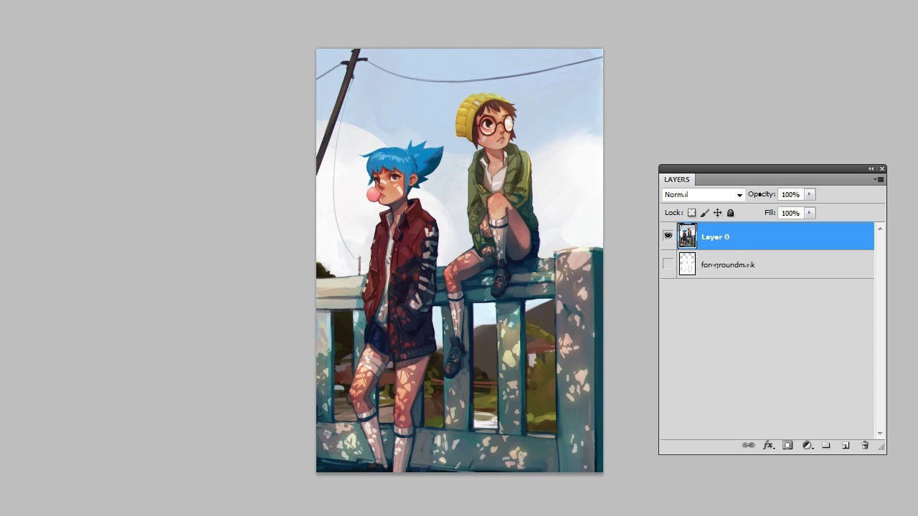
# Step: Duplicate Layer 0 as Layer 0 copy, keeping the duplicate above it
pyautogui.rightClick(718, 241)
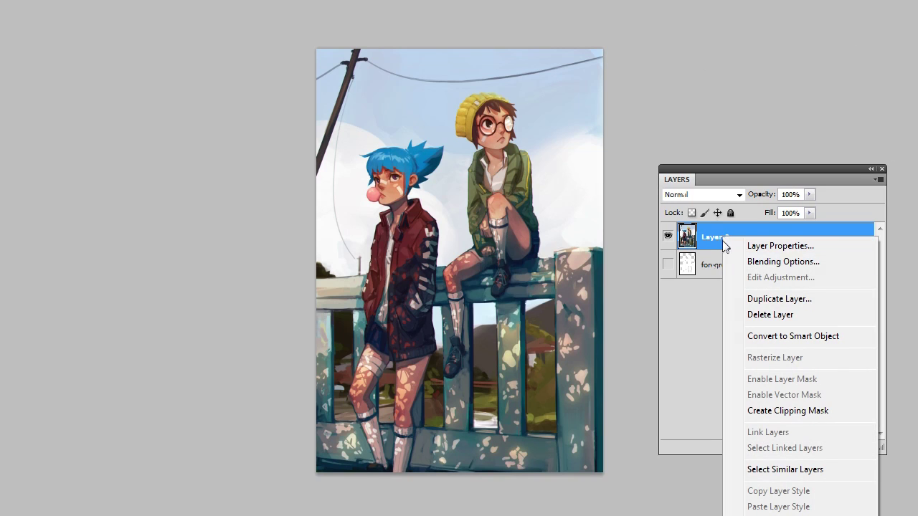
pyautogui.click(785, 304)
pyautogui.click(343, 122)
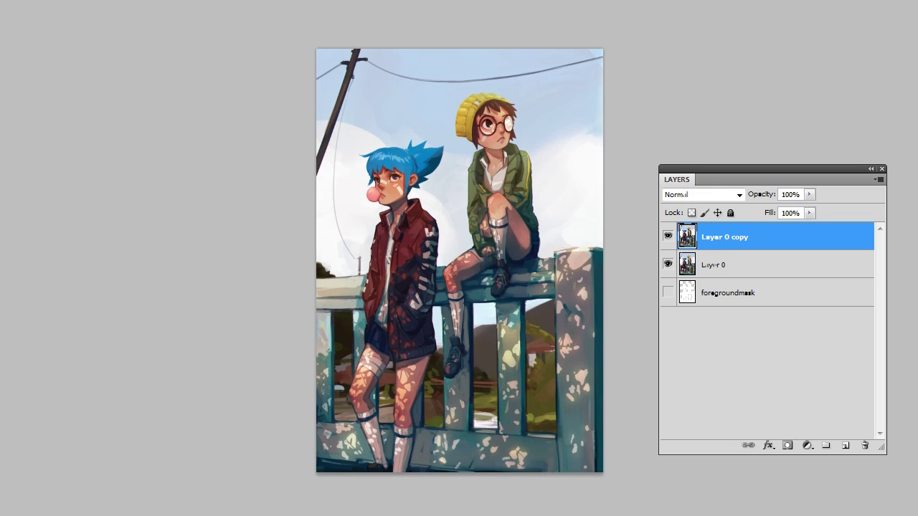
# Step: Apply a High Pass filter with a small radius to Layer 0 copy and set its blend mode to Overlay
pyautogui.hotkey('alt', 't')
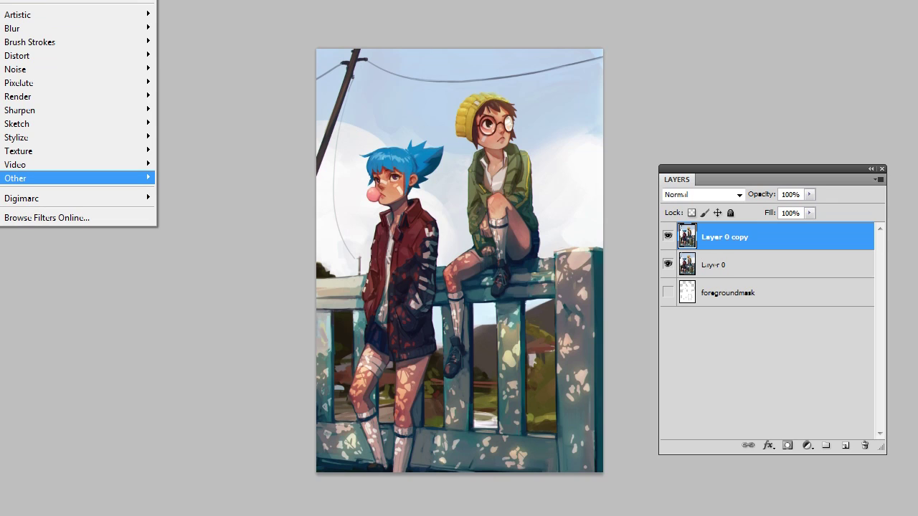
pyautogui.press('Right')
pyautogui.press('Down')
pyautogui.press('Return')
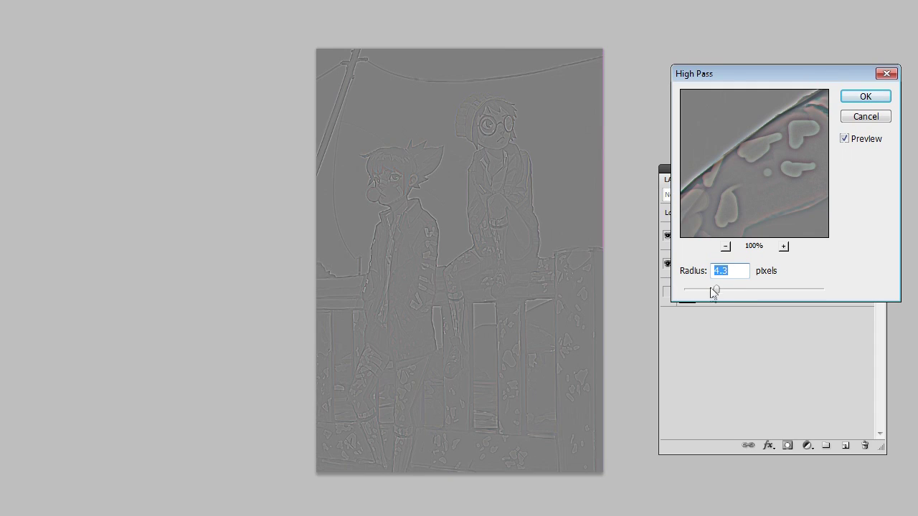
pyautogui.moveTo(716, 289)
pyautogui.mouseDown()
pyautogui.moveTo(704, 290)
pyautogui.moveTo(746, 284)
pyautogui.moveTo(731, 297)
pyautogui.moveTo(713, 294)
pyautogui.mouseUp()
pyautogui.press('Return')
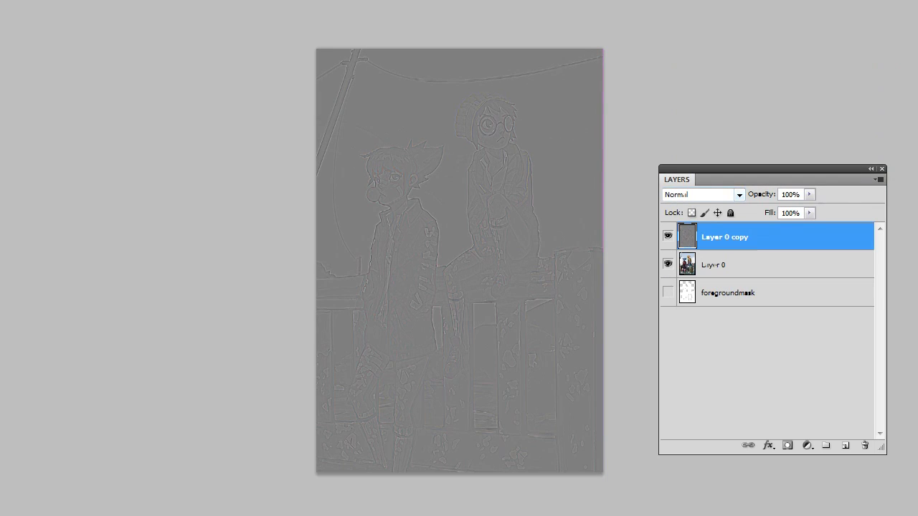
pyautogui.click(739, 195)
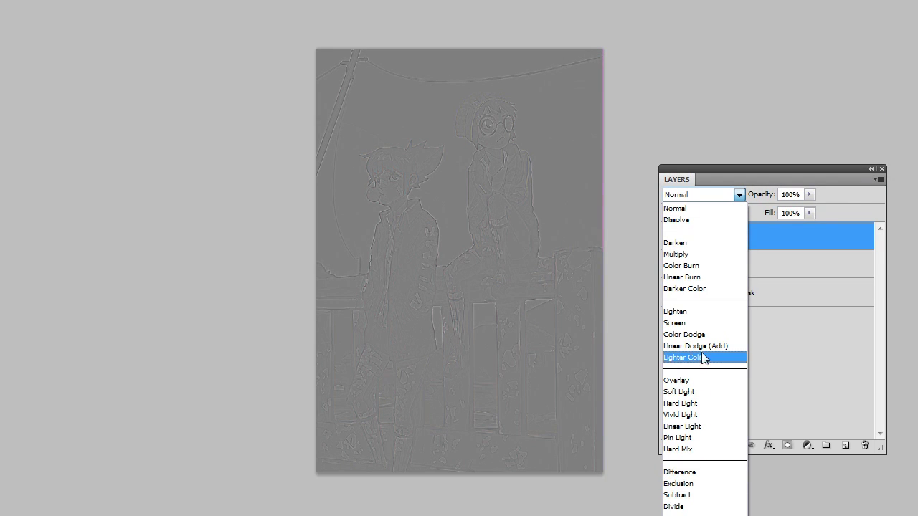
pyautogui.click(707, 380)
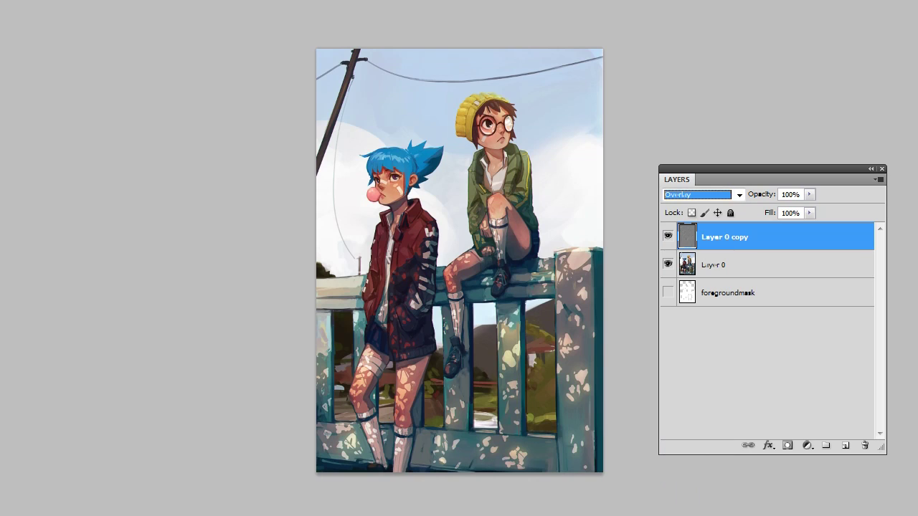
# Step: Examine the sharpening on the characters up close, comparing the painting with Layer 0 copy hidden and shown
pyautogui.hotkey('ctrl', '+')
pyautogui.hotkey('ctrl', '+')
pyautogui.hotkey('ctrl', '+')
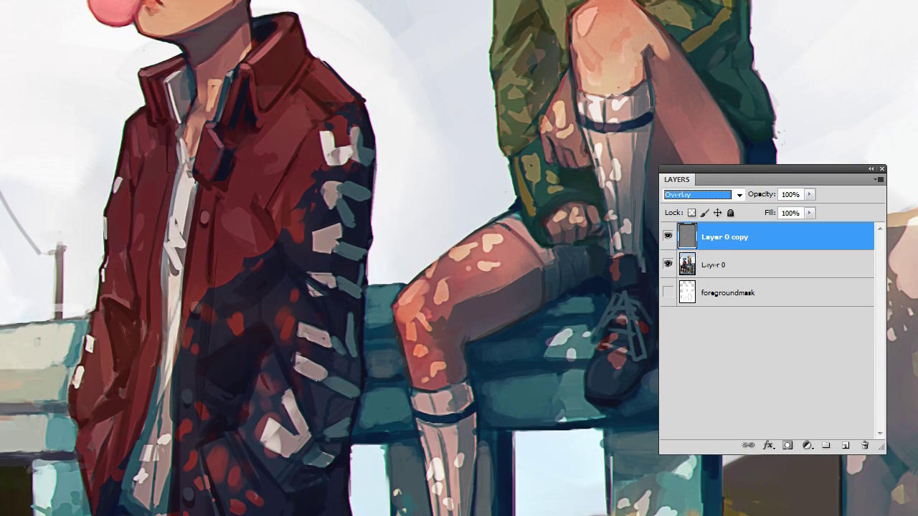
pyautogui.scroll(5, 459, 258)
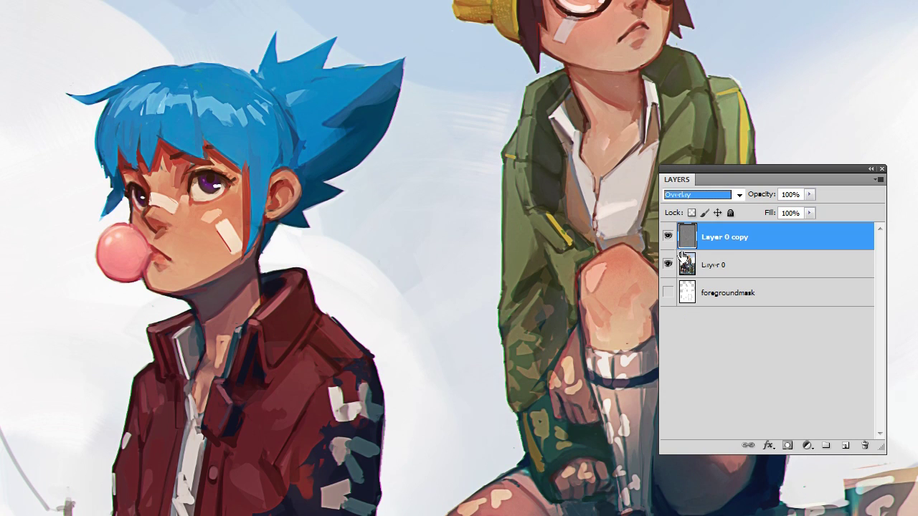
pyautogui.click(668, 238)
pyautogui.click(668, 238)
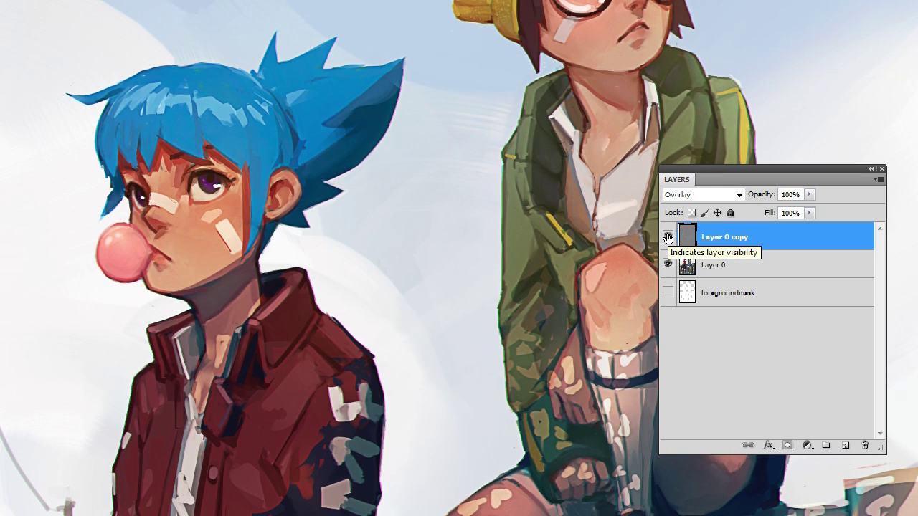
pyautogui.click(667, 237)
pyautogui.click(668, 238)
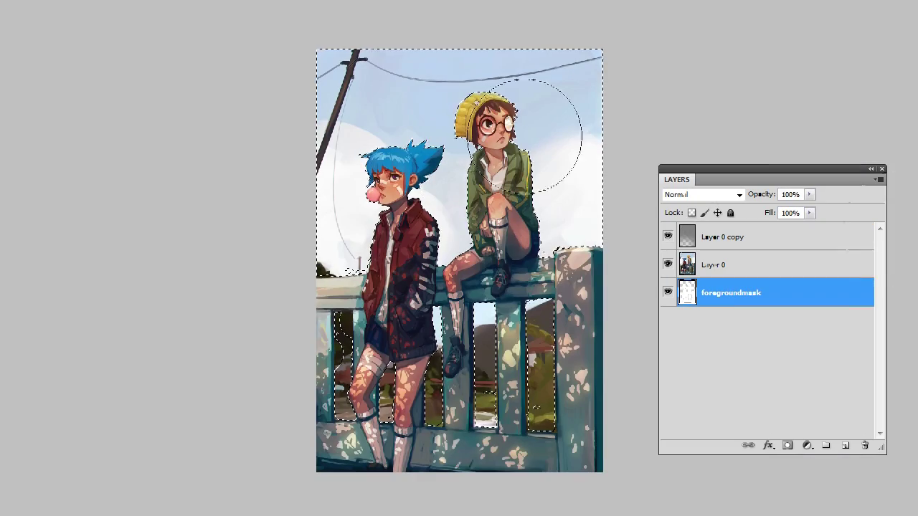
# Step: Erase the background areas from the high-pass Layer 0 copy, adjust its opacity, trying 66%, and merge it into Layer 0
pyautogui.click(760, 237)
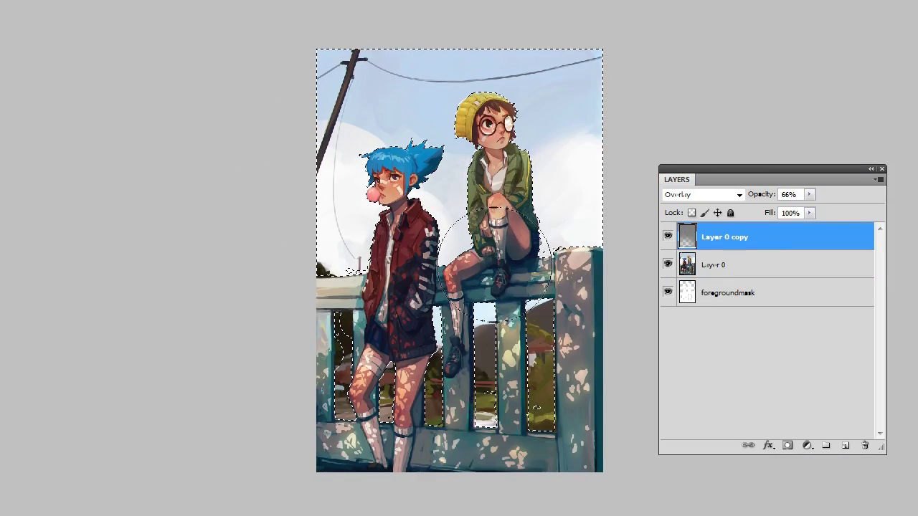
pyautogui.keyDown('alt'); pyautogui.click(668, 236); pyautogui.keyUp('alt')
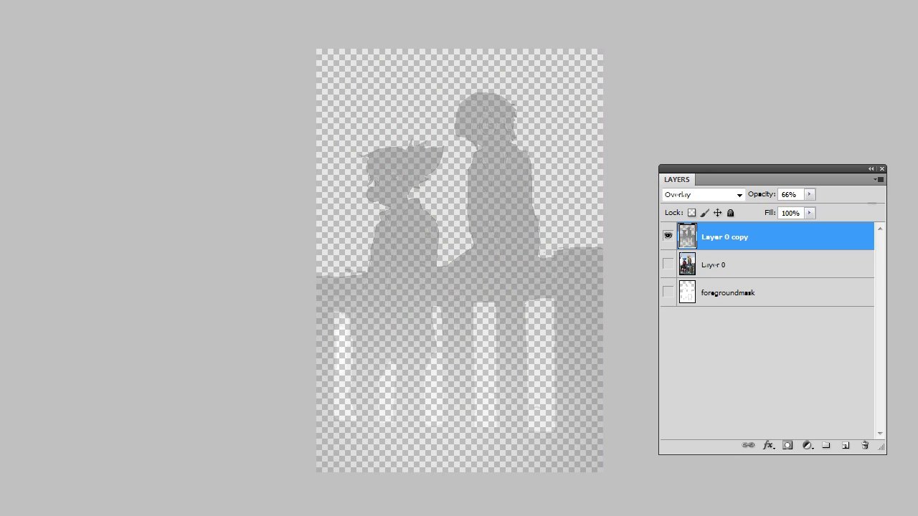
pyautogui.click(669, 263)
pyautogui.moveTo(810, 194); pyautogui.dragTo(852, 212)
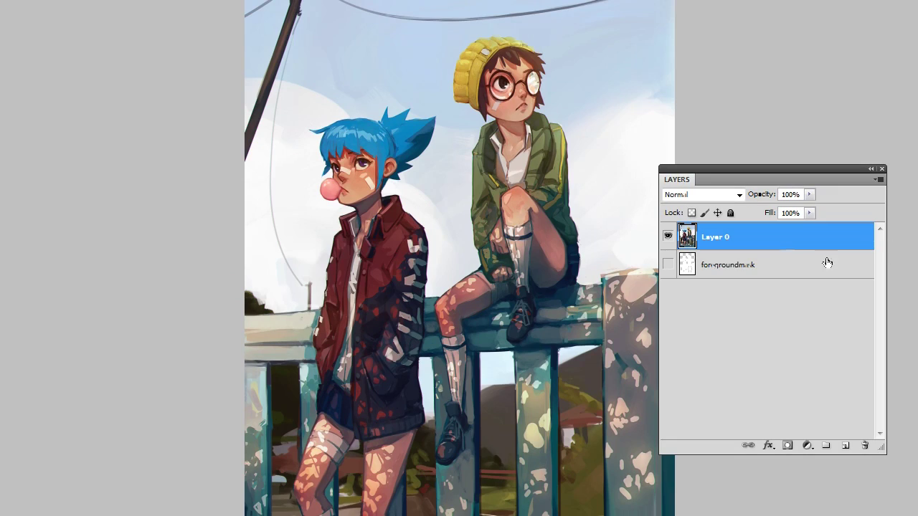
# Step: Duplicate Layer 0 again and apply a Gaussian Blur with a radius of 9.7 pixels to the copy
pyautogui.rightClick(787, 246)
pyautogui.click(845, 306)
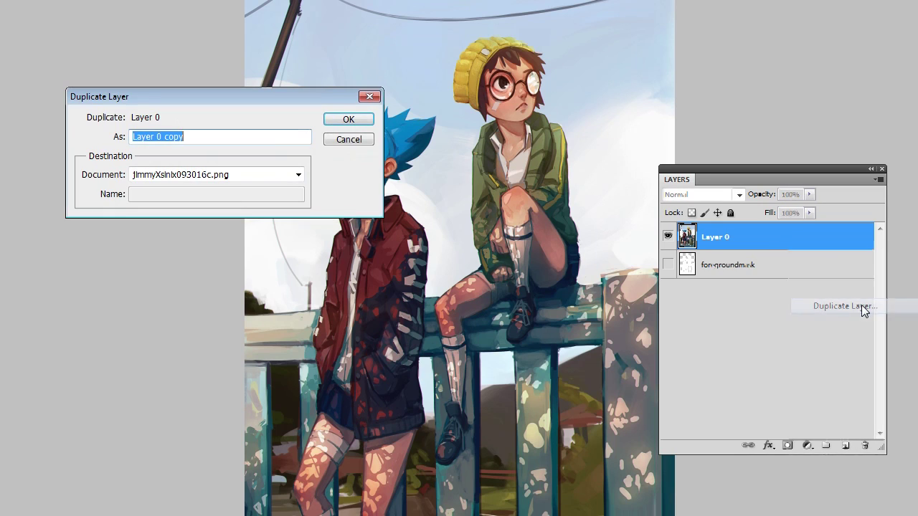
pyautogui.click(342, 116)
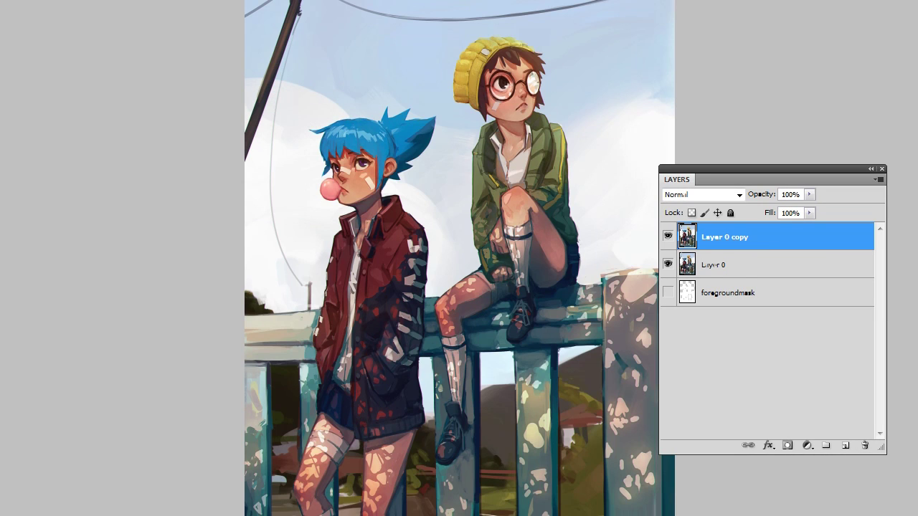
pyautogui.click(5, 0)
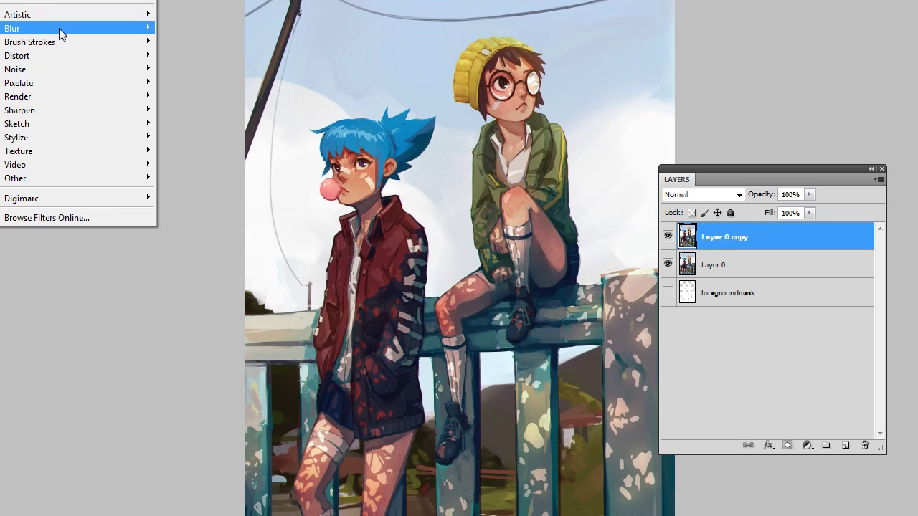
pyautogui.click(1, 83)
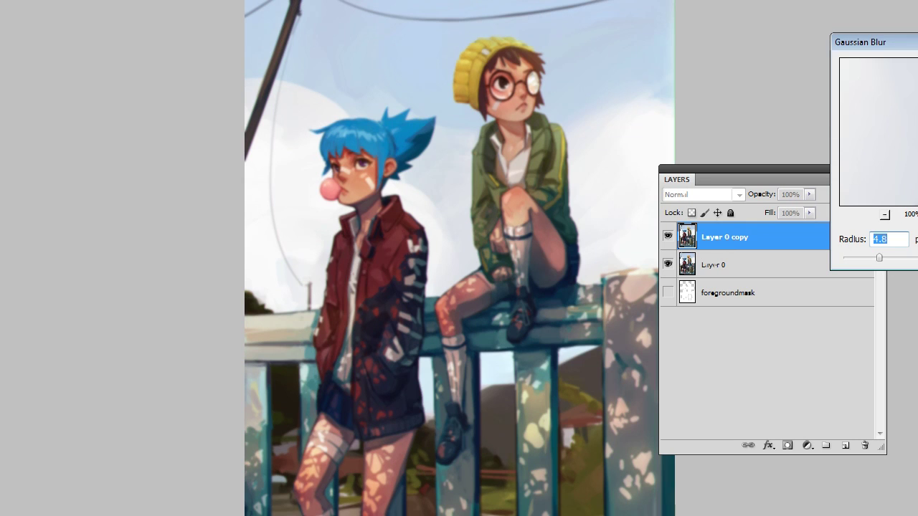
pyautogui.moveTo(889, 257)
pyautogui.mouseDown()
pyautogui.moveTo(909, 264)
pyautogui.moveTo(902, 265)
pyautogui.mouseUp()
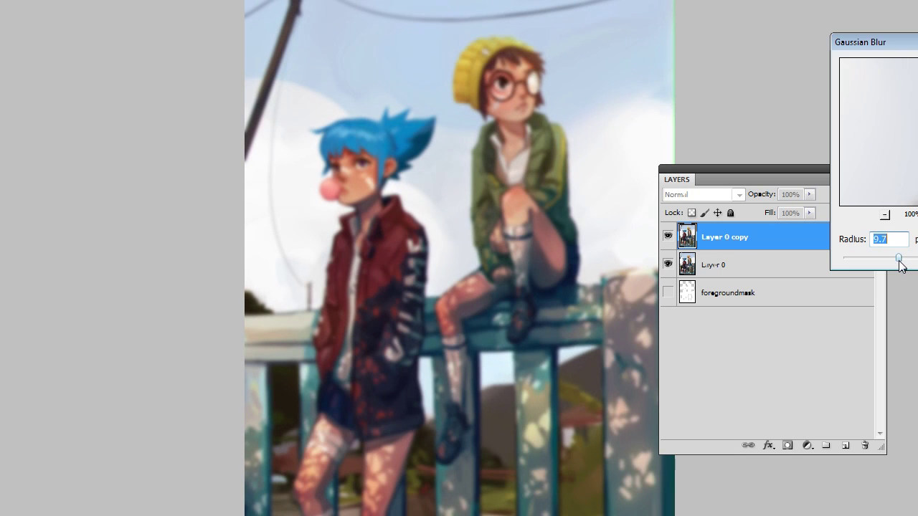
pyautogui.press('Return')
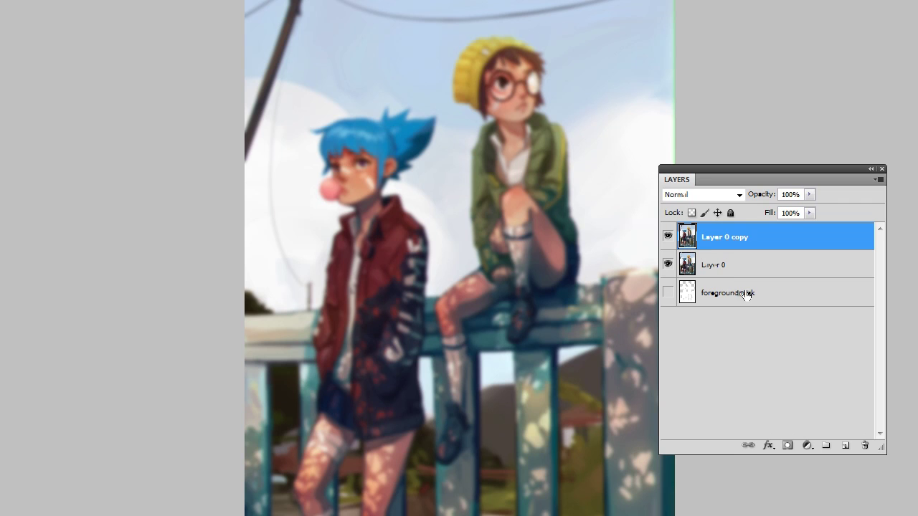
# Step: Load the foregroundmask layer as a selection and erase the blur over the characters and fence on Layer 0 copy, isolating it to check
pyautogui.click(710, 299)
pyautogui.keyDown('ctrl'); pyautogui.click(687, 293); pyautogui.keyUp('ctrl')
pyautogui.click(725, 237)
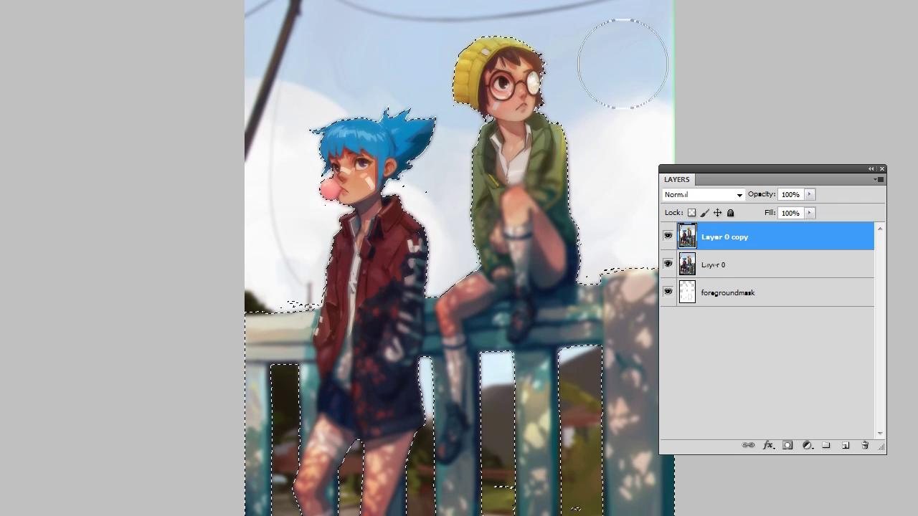
pyautogui.hotkey('ctrl', '-')
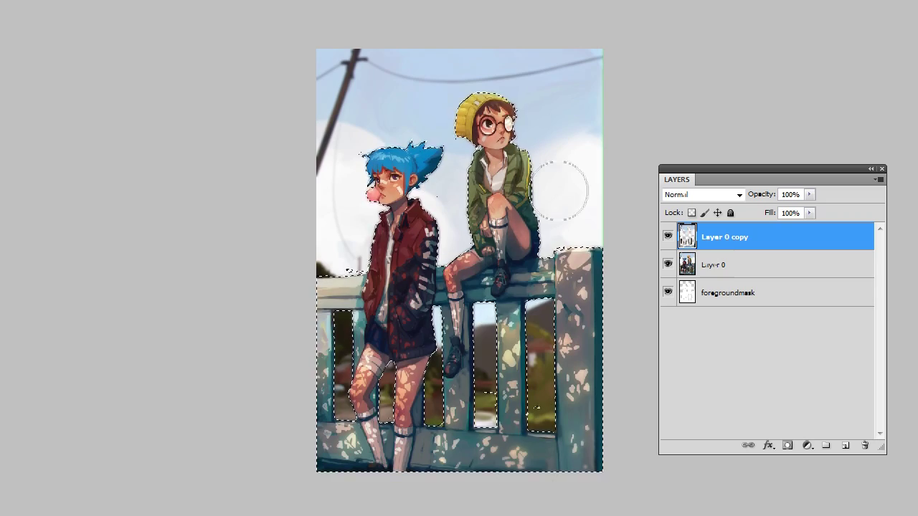
pyautogui.click(668, 265)
pyautogui.click(668, 236)
pyautogui.click(668, 236)
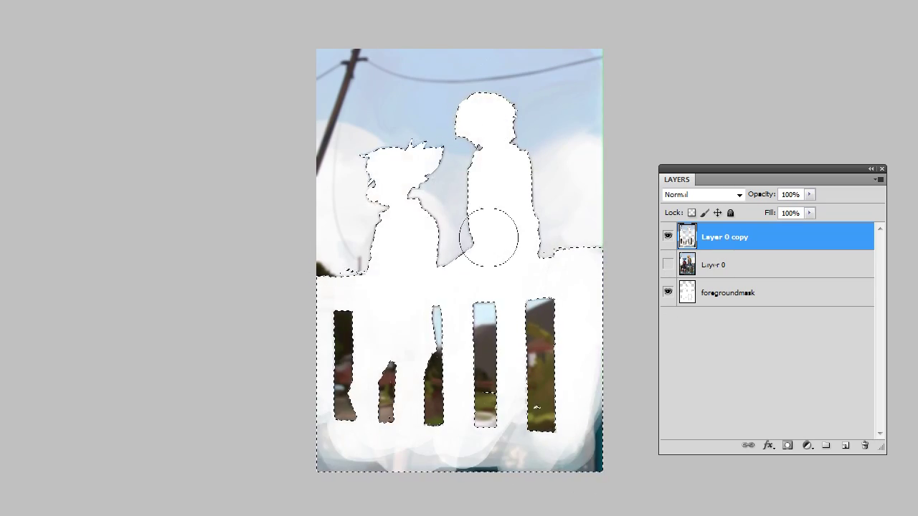
pyautogui.click(669, 264)
# Step: Deselect the foreground selection and lower the opacity of the blurred Layer 0 copy to 85%
pyautogui.hotkey('ctrl', 'd')
pyautogui.hotkey('ctrl', '+')
pyautogui.moveTo(809, 195); pyautogui.dragTo(789, 211)
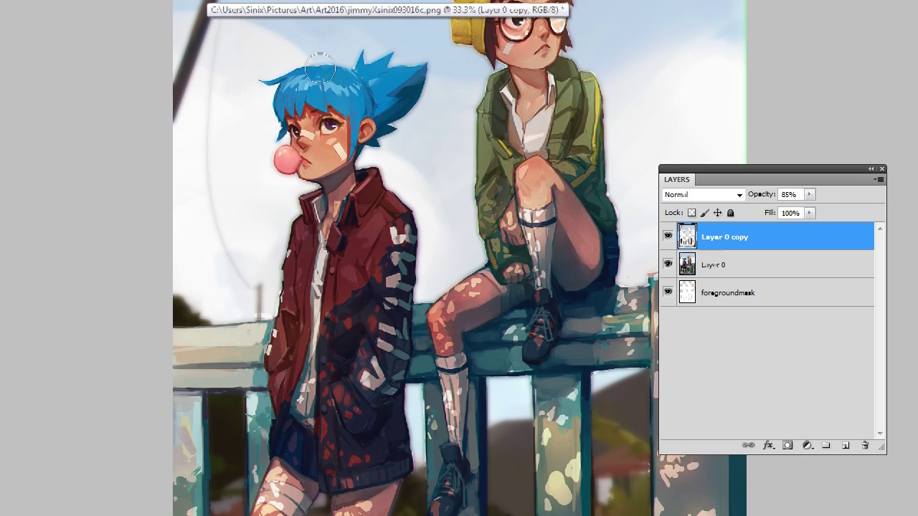
# Step: Compare the painting with and without the background blur, readjust the opacity of Layer 0 copy, and merge it into Layer 0
pyautogui.scroll(-3, 305, 252)
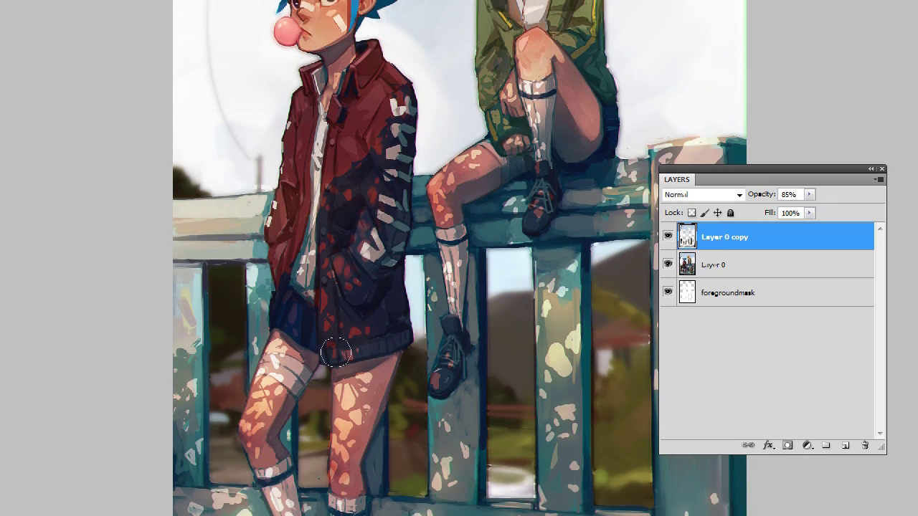
pyautogui.scroll(4, 494, 160)
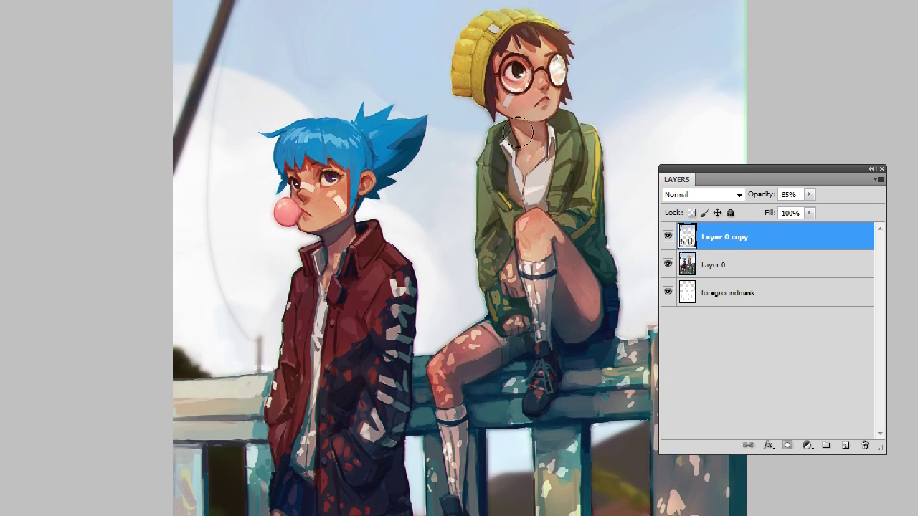
pyautogui.click(669, 239)
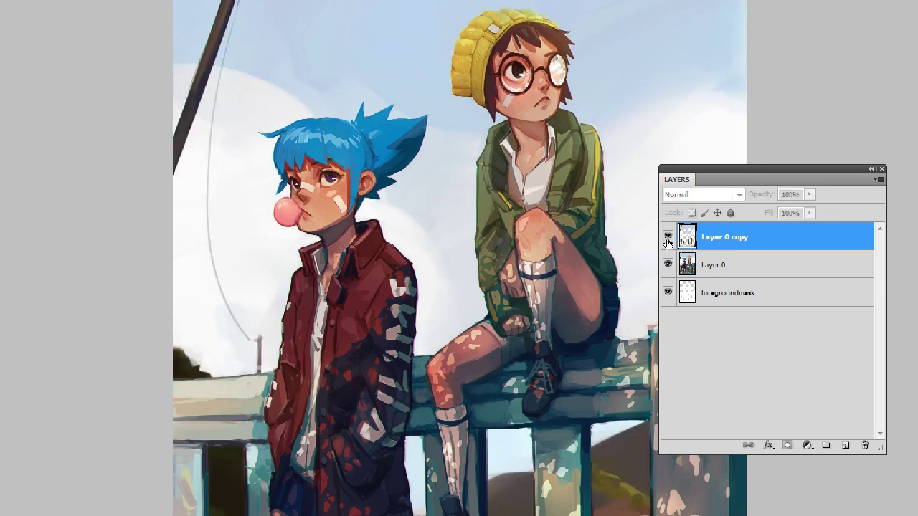
pyautogui.click(668, 239)
pyautogui.click(810, 194)
pyautogui.moveTo(804, 206); pyautogui.dragTo(822, 206)
pyautogui.hotkey('ctrl', '0')
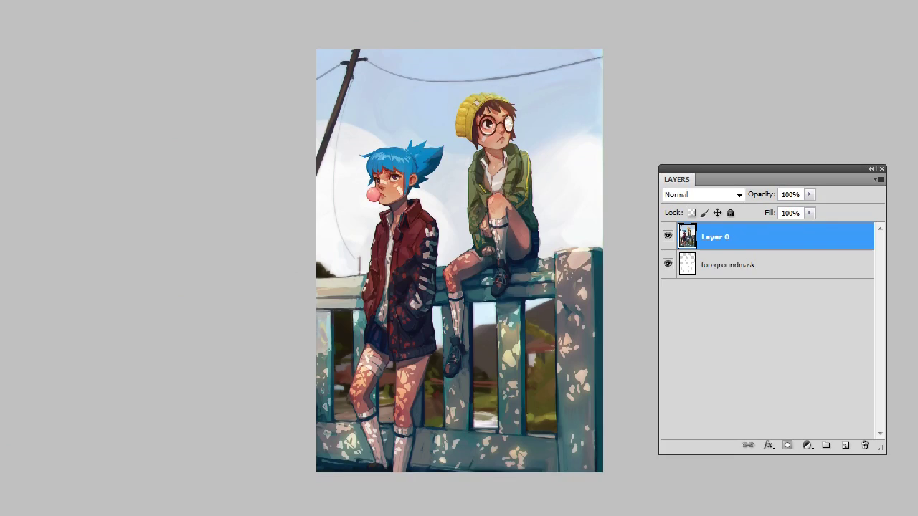
# Step: Add a new layer above Layer 0 and set its blend mode to Color Dodge
pyautogui.click(846, 446)
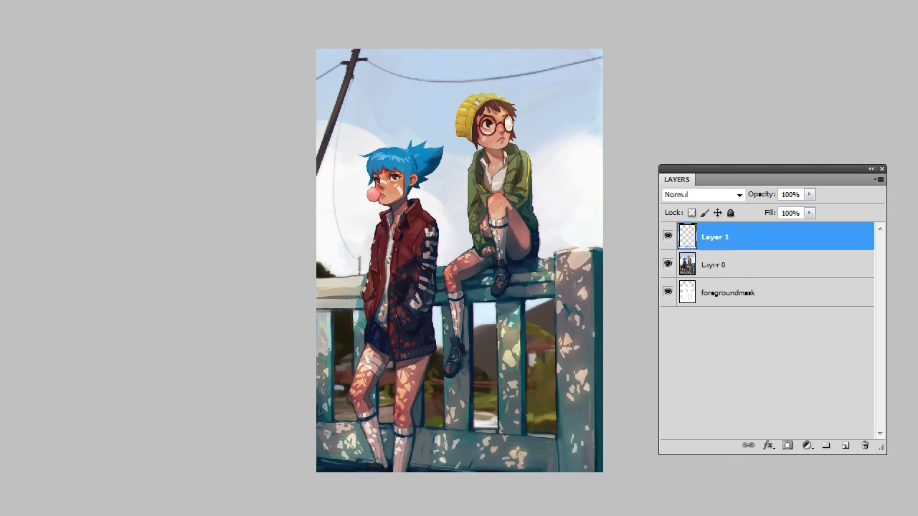
pyautogui.click(739, 194)
pyautogui.click(702, 335)
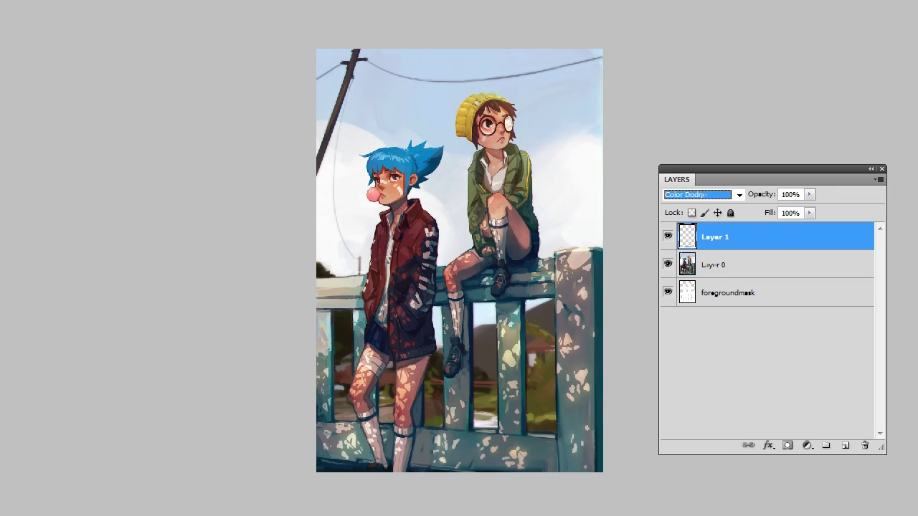
pyautogui.press('Return')
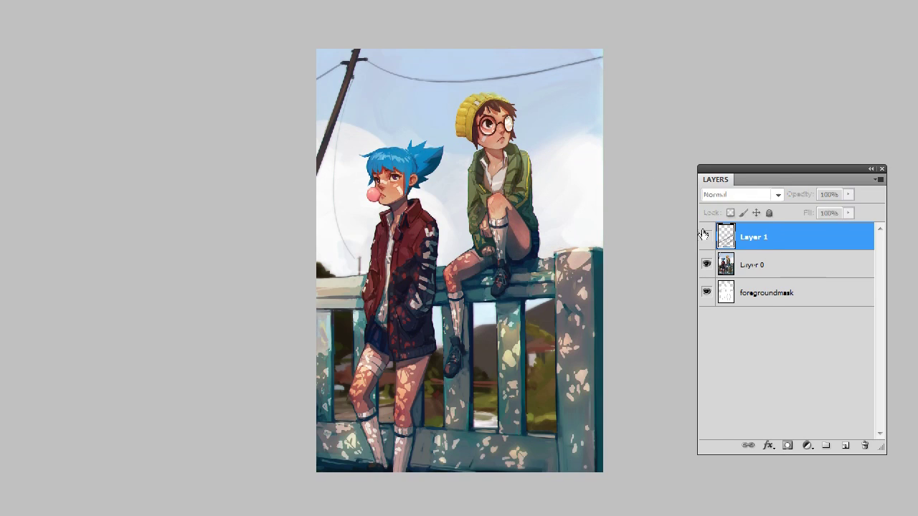
# Step: Brighten the light patches on the fence by painting softly on Layer 1, toggling the layer's visibility to compare
pyautogui.click(705, 235)
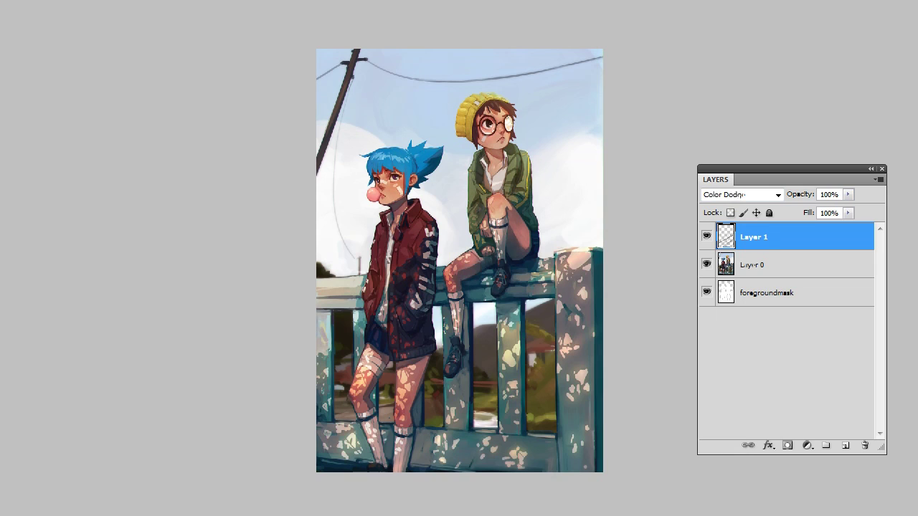
pyautogui.click(706, 237)
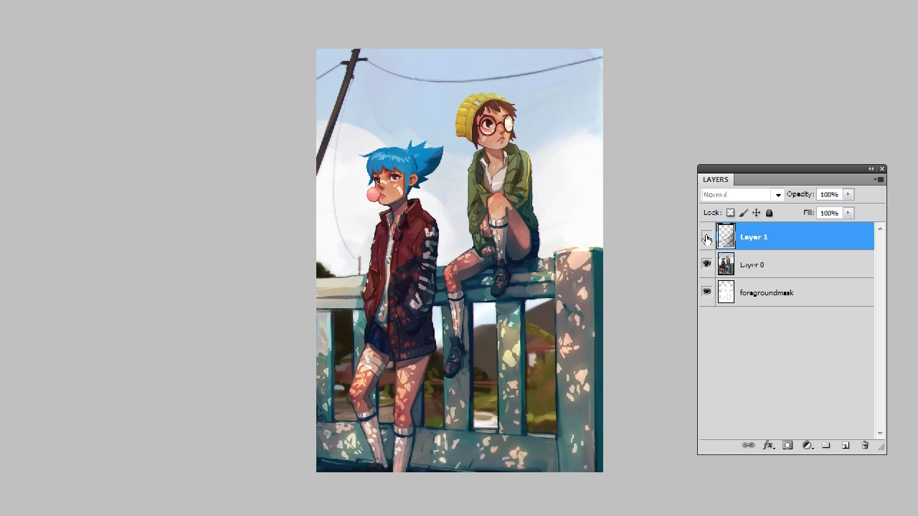
pyautogui.click(707, 237)
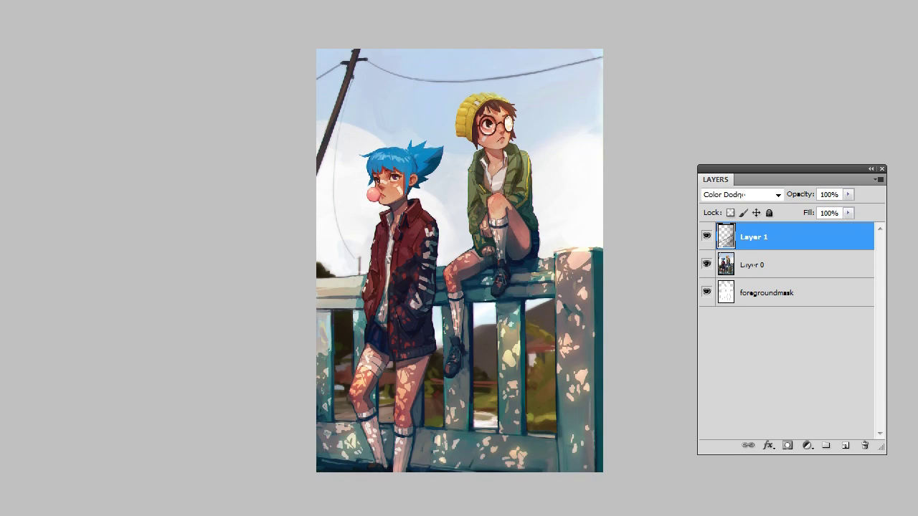
# Step: Add a new layer above Layer 1 and dot small light specks over the background between the fence posts
pyautogui.click(845, 445)
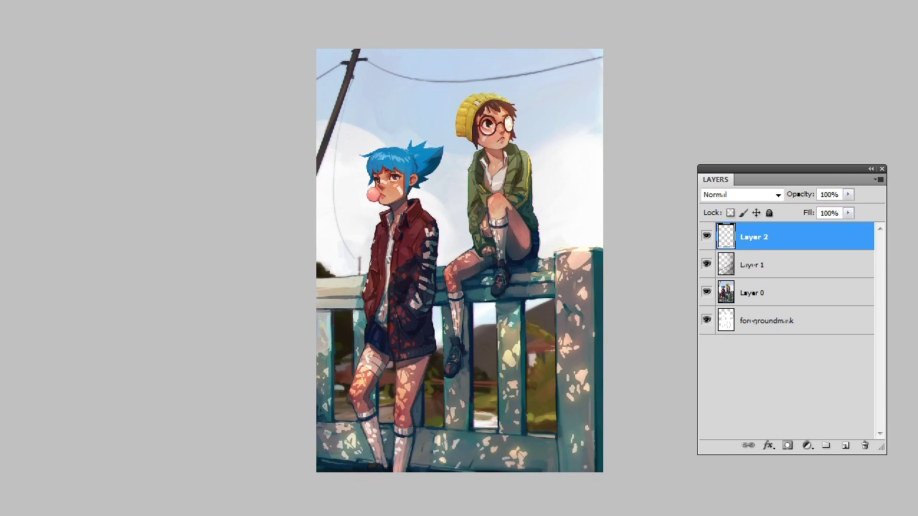
pyautogui.scroll(1, 460, 371)
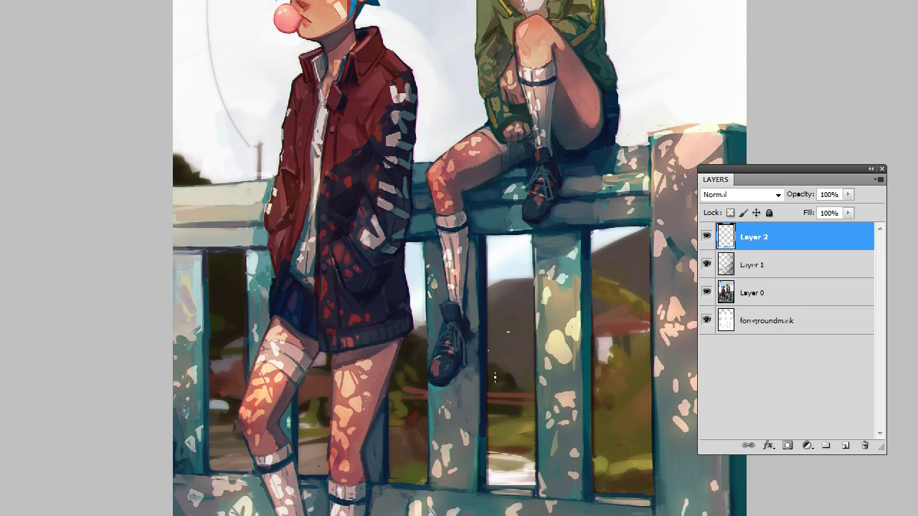
pyautogui.scroll(-1, 460, 258)
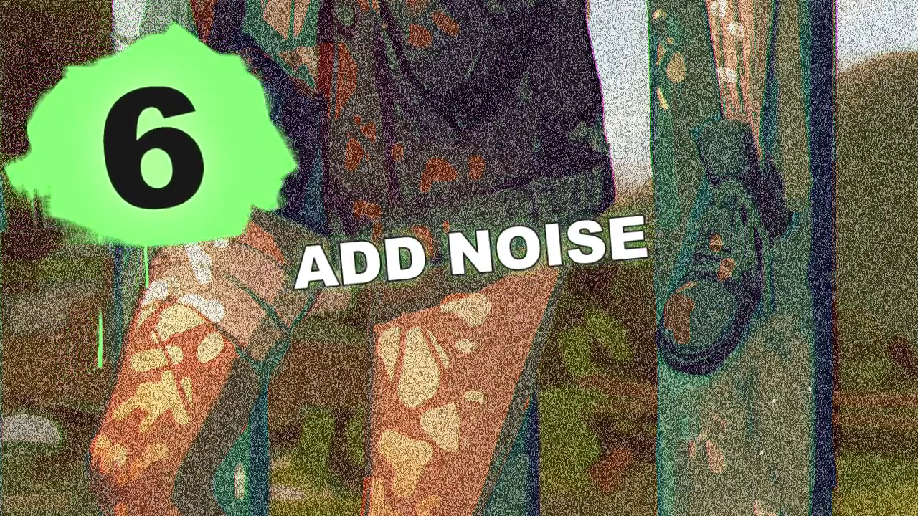
# Step: Duplicate Layer 2 and apply the Add Noise filter to the copy with uniform, monochromatic noise
pyautogui.rightClick(780, 242)
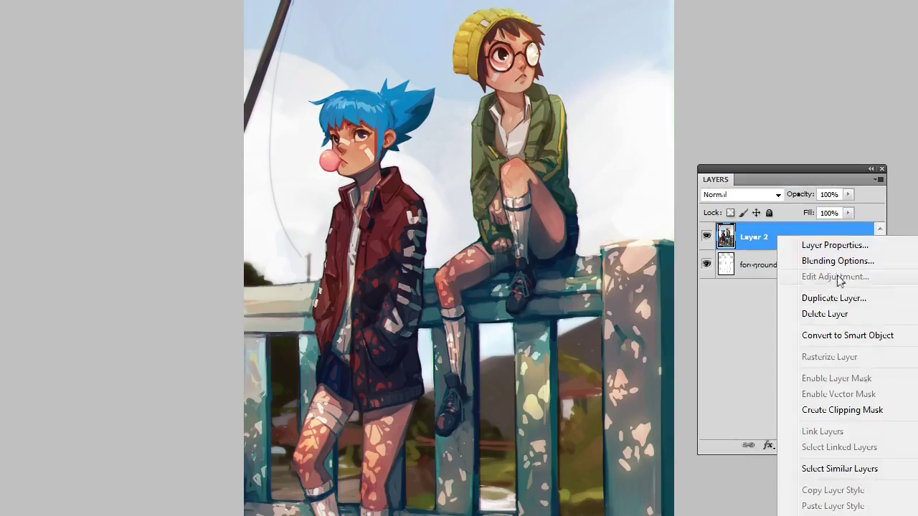
pyautogui.click(840, 299)
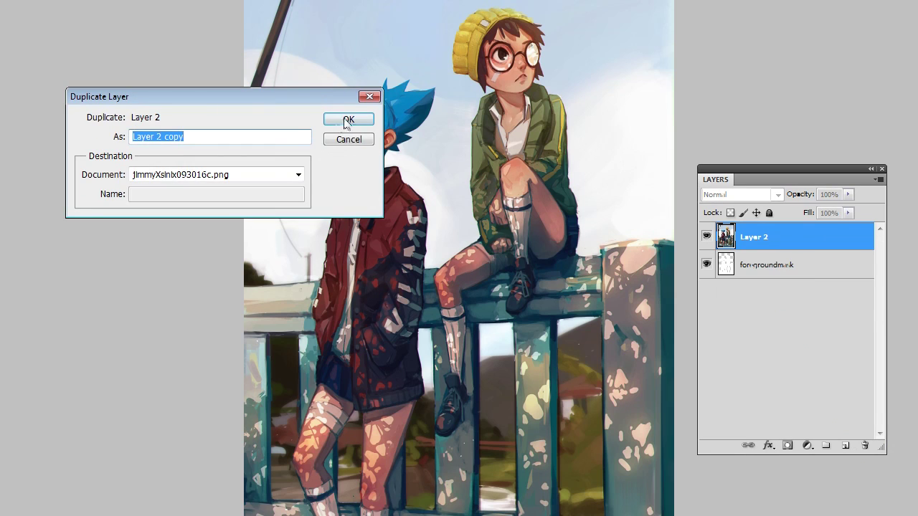
pyautogui.click(357, 121)
pyautogui.hotkey('alt', 't')
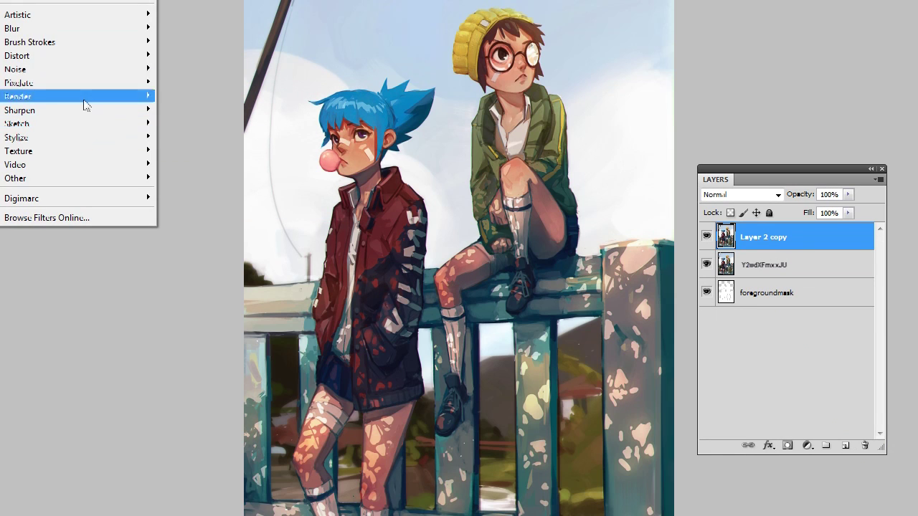
pyautogui.click(183, 67)
pyautogui.moveTo(902, 277); pyautogui.dragTo(141, 47)
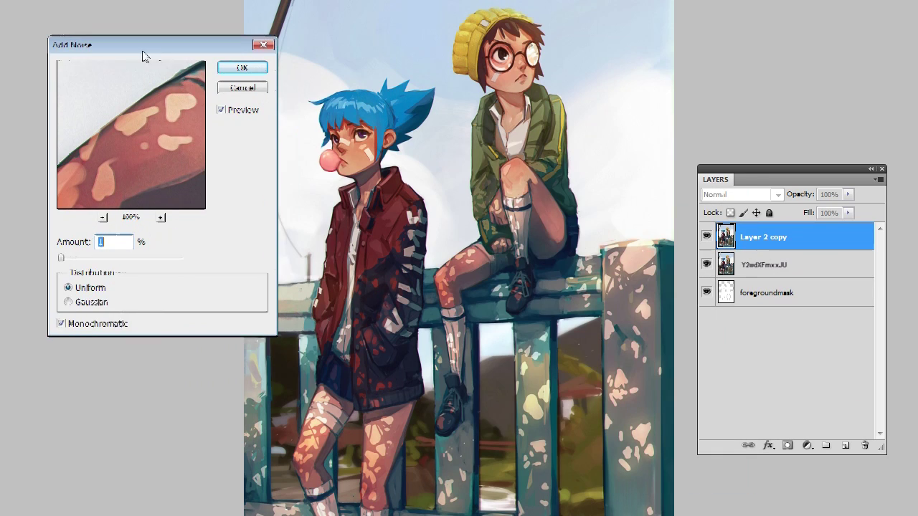
pyautogui.moveTo(58, 246); pyautogui.dragTo(62, 263)
pyautogui.click(253, 86)
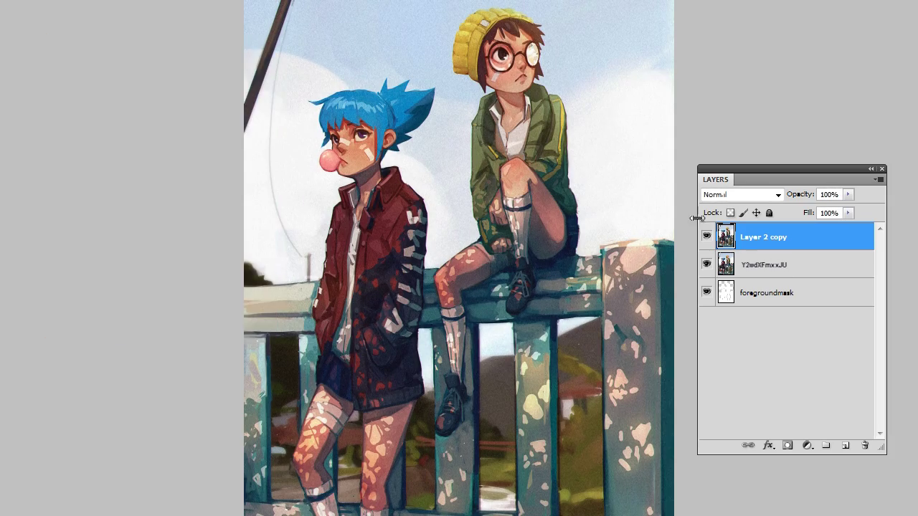
# Step: Lower the opacity of the noisy Layer 2 copy to 25%, checking the grain up close around the characters' heads
pyautogui.hotkey('ctrl', '+')
pyautogui.hotkey('ctrl', '+')
pyautogui.hotkey('ctrl', '+')
pyautogui.moveTo(435, 63); pyautogui.dragTo(544, 431)
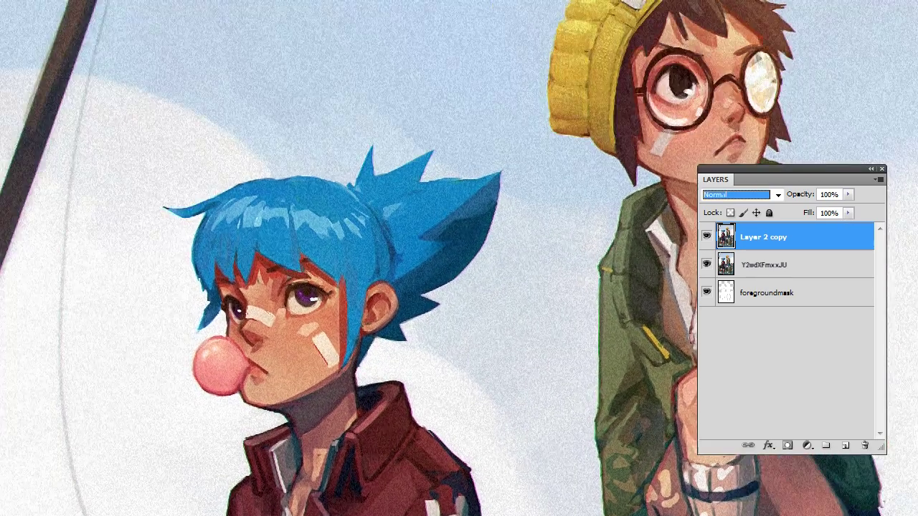
pyautogui.moveTo(849, 195); pyautogui.dragTo(785, 210)
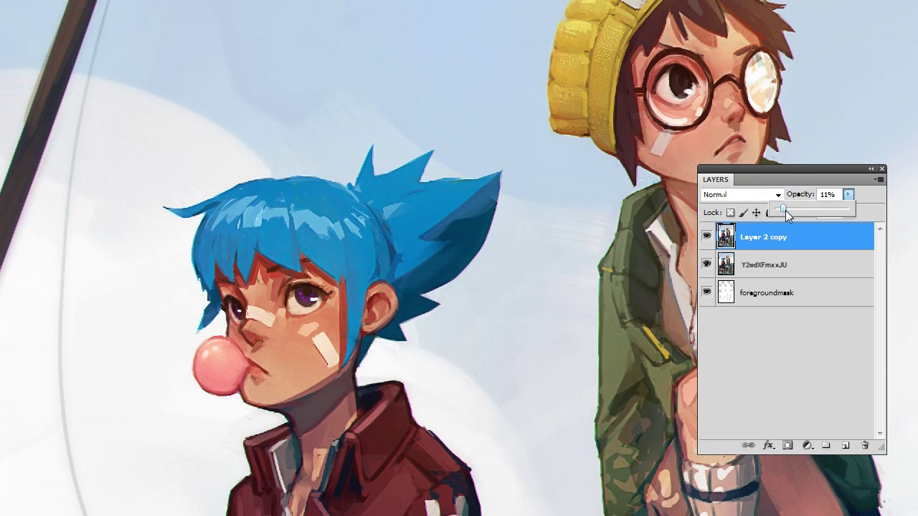
pyautogui.click(705, 241)
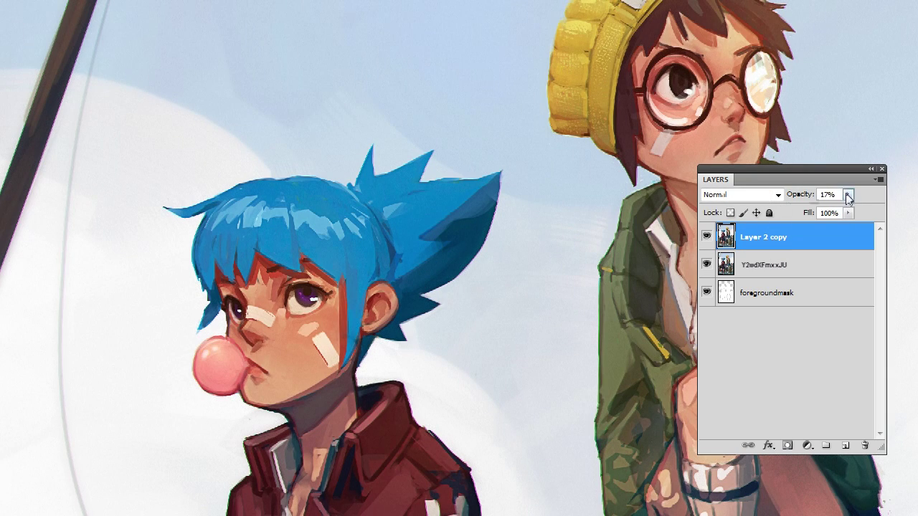
pyautogui.moveTo(834, 210); pyautogui.dragTo(823, 209)
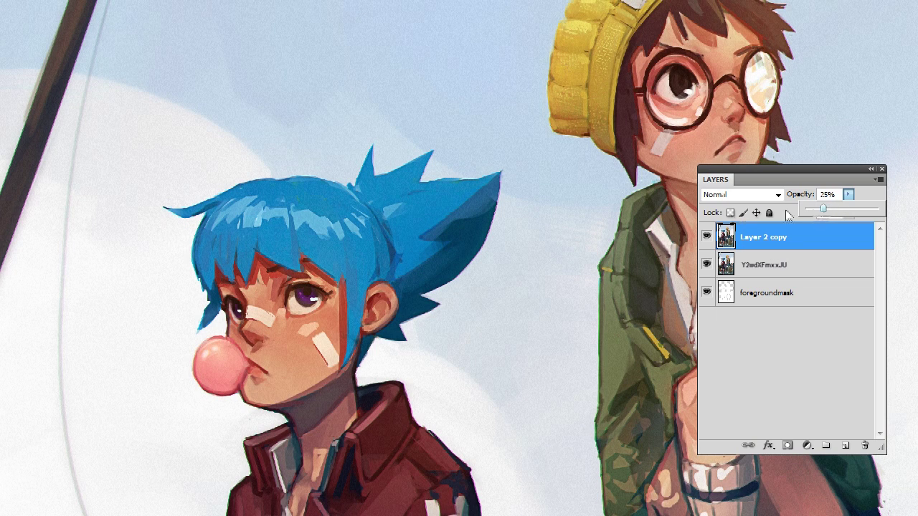
pyautogui.click(728, 228)
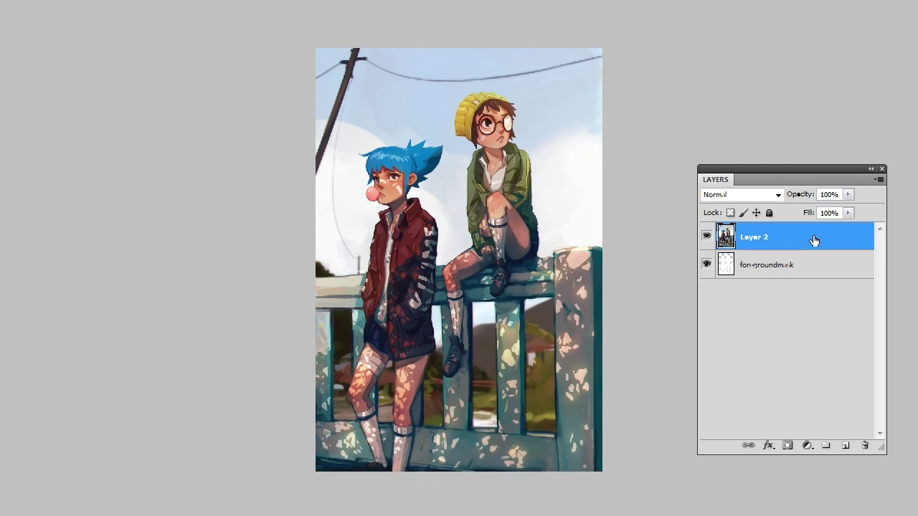
# Step: Duplicate Layer 2 again, keeping the name Layer 2 copy
pyautogui.rightClick(815, 239)
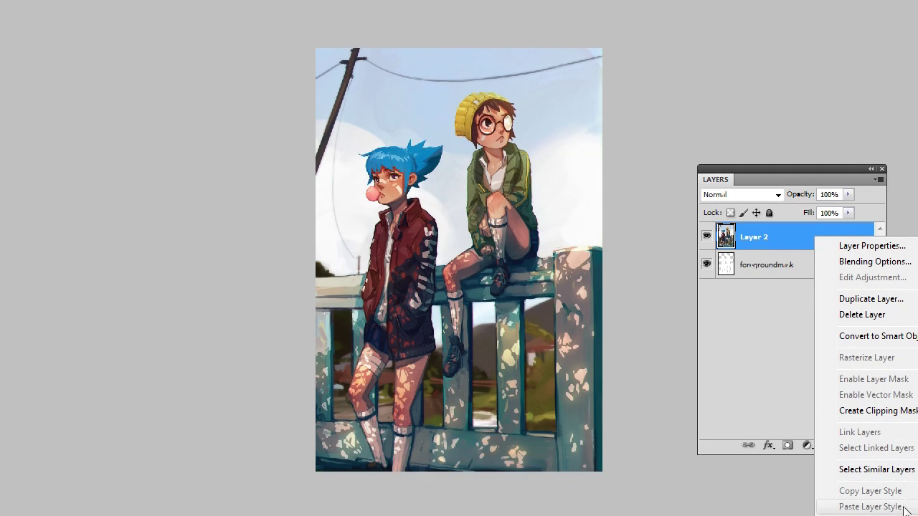
pyautogui.click(889, 299)
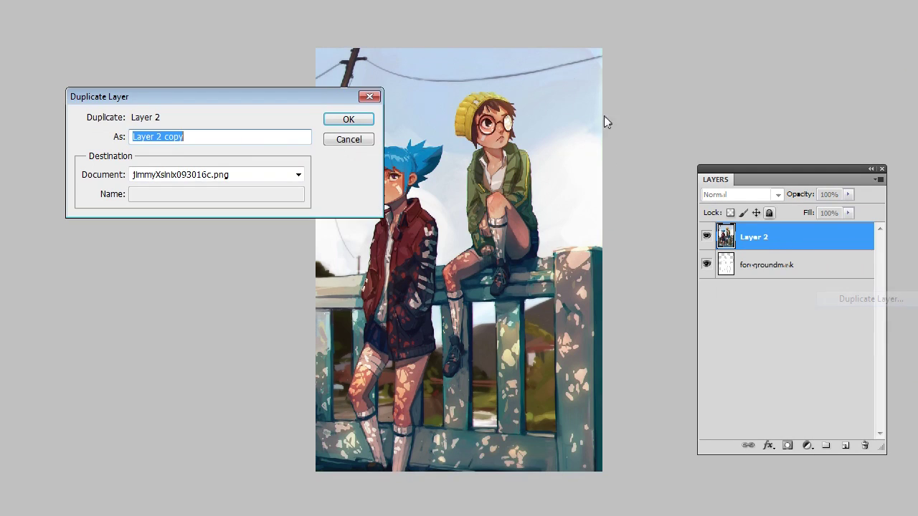
pyautogui.click(349, 119)
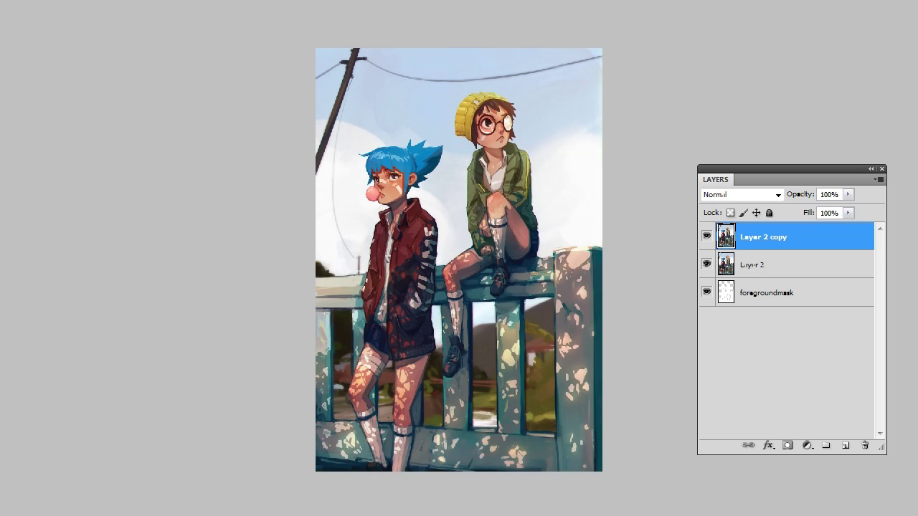
# Step: Apply a Gradient Map adjustment to Layer 2 copy, trying several presets and choosing the blue, red and yellow gradient
pyautogui.hotkey('alt', 'i')
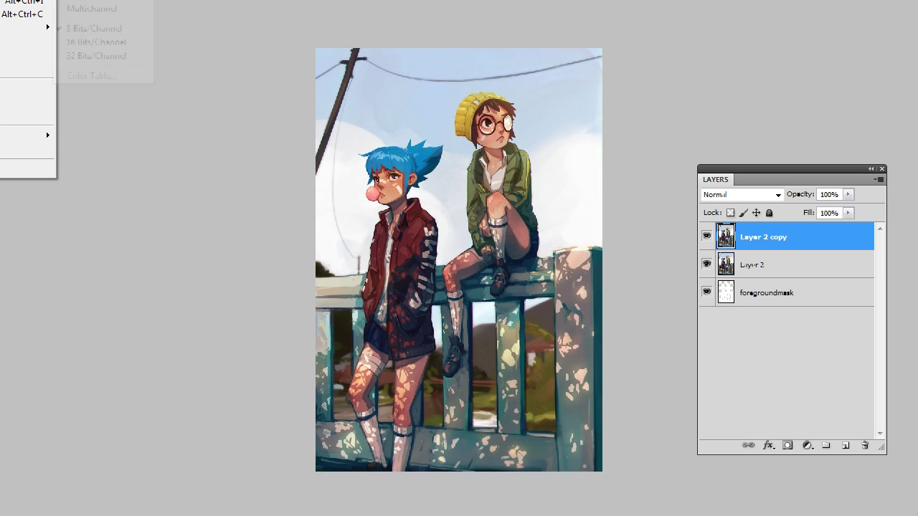
pyautogui.moveTo(28, 2)
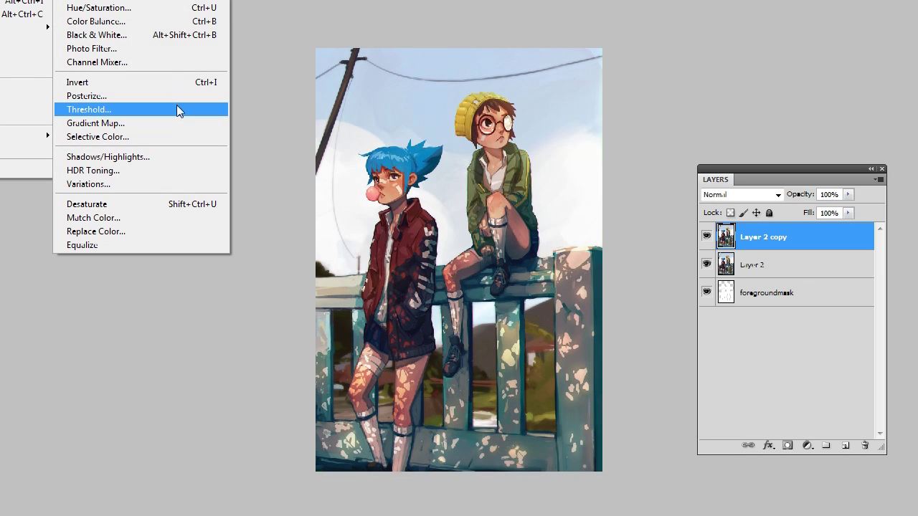
pyautogui.click(177, 123)
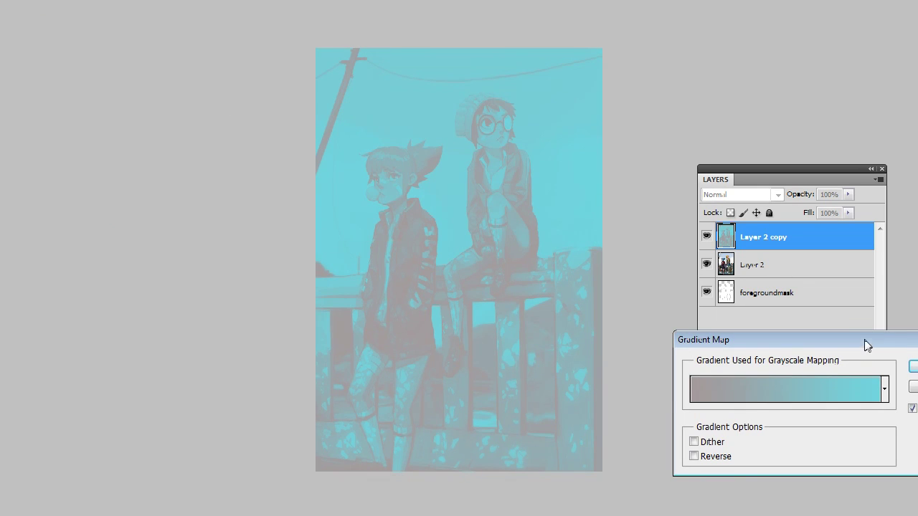
pyautogui.moveTo(867, 345); pyautogui.dragTo(191, 215)
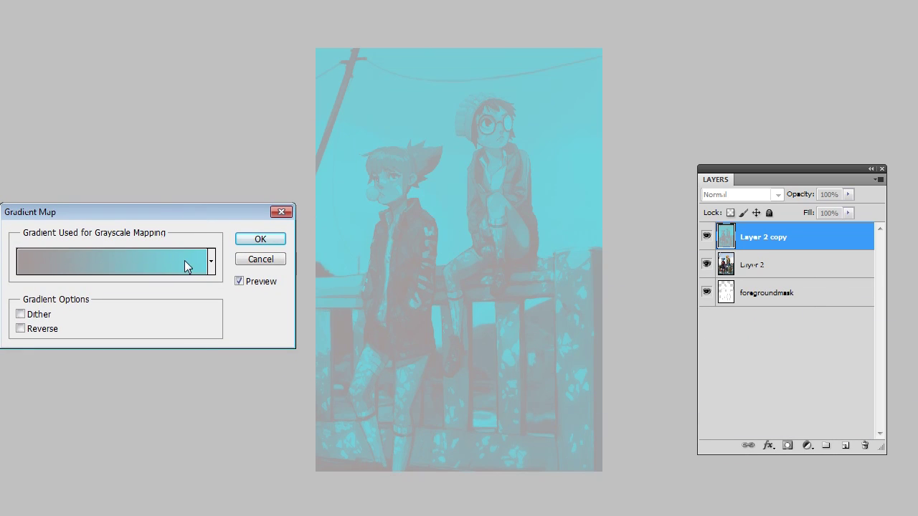
pyautogui.click(211, 262)
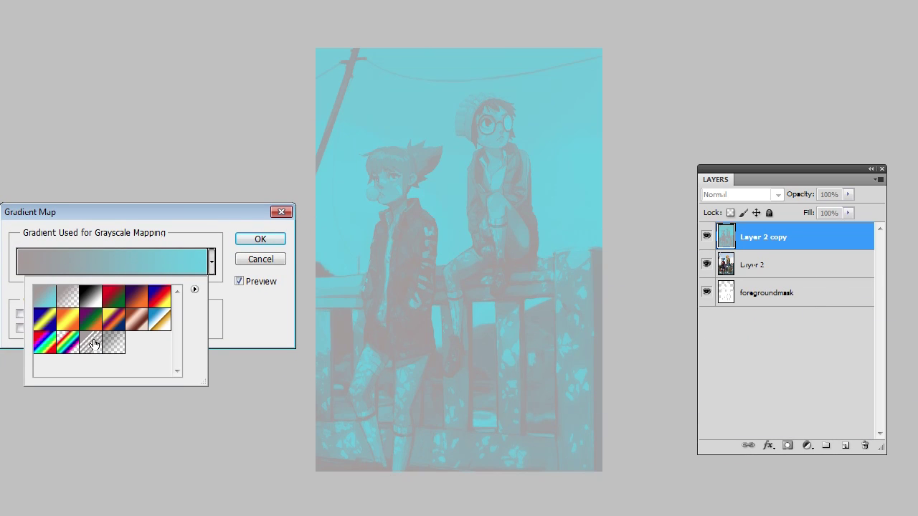
pyautogui.click(93, 345)
pyautogui.click(91, 296)
pyautogui.click(112, 320)
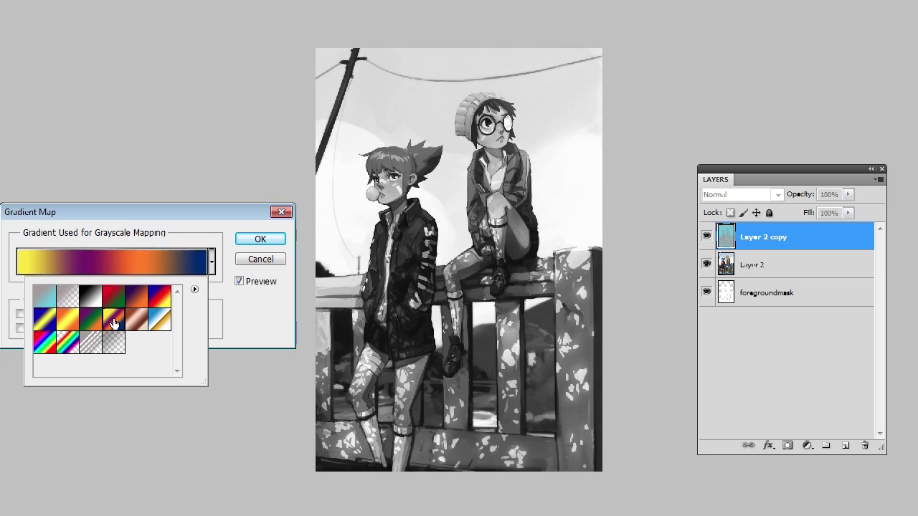
pyautogui.click(159, 321)
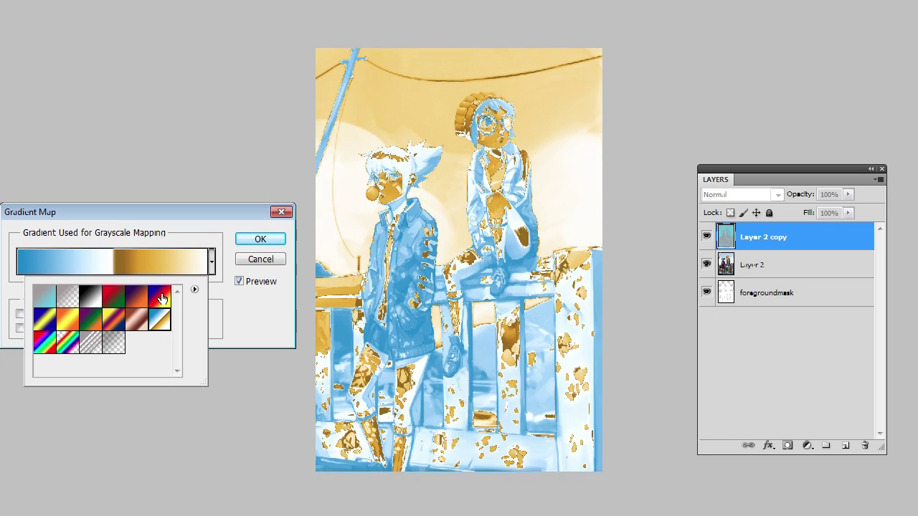
pyautogui.click(159, 297)
pyautogui.press('Return')
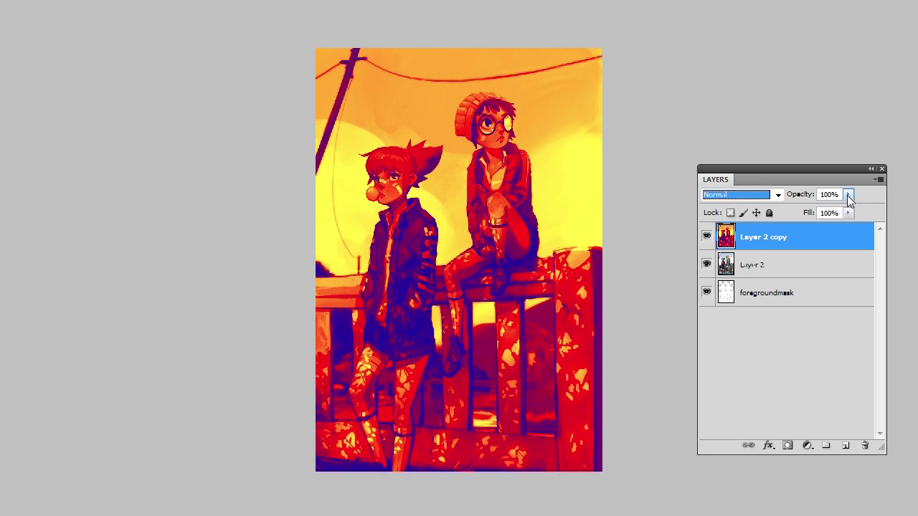
# Step: Set the gradient-mapped Layer 2 copy to Color blend mode at 31% opacity, toggling its visibility to compare
pyautogui.click(848, 194)
pyautogui.click(778, 195)
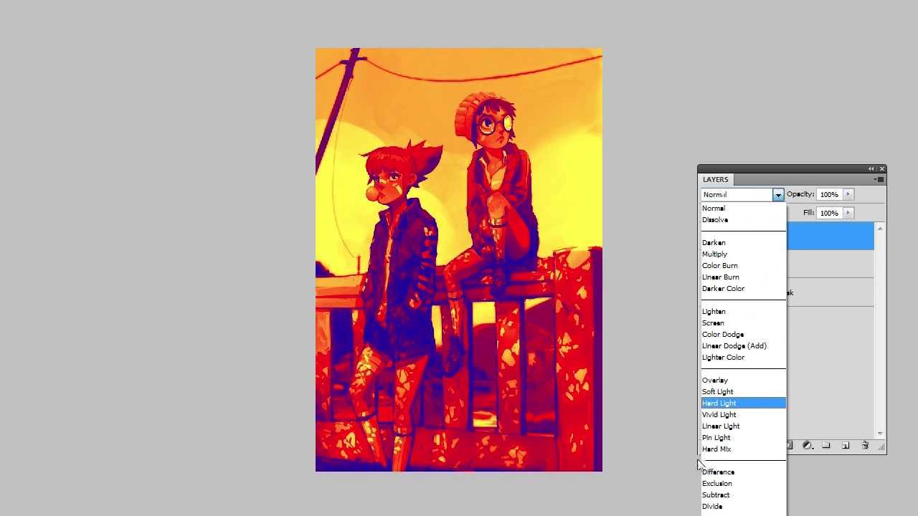
pyautogui.click(739, 515)
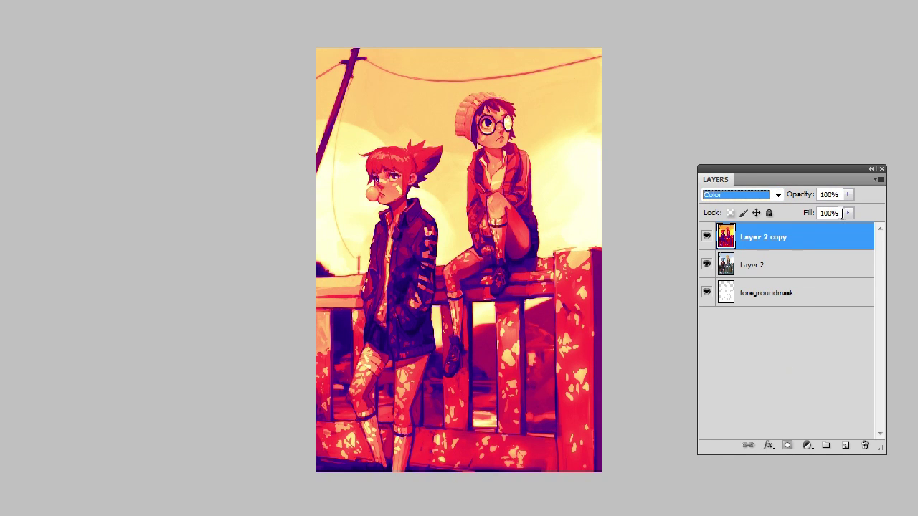
pyautogui.click(849, 195)
pyautogui.moveTo(781, 207); pyautogui.dragTo(799, 209)
pyautogui.click(708, 244)
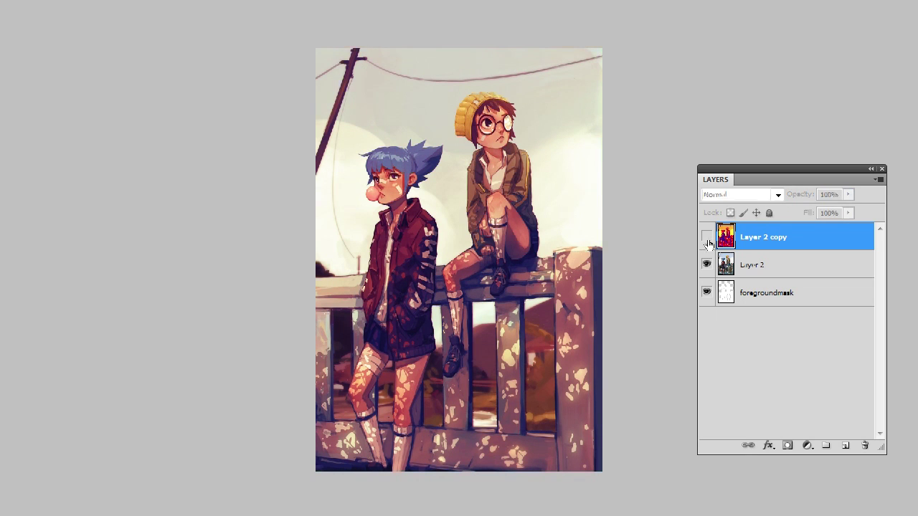
pyautogui.click(707, 244)
pyautogui.click(707, 244)
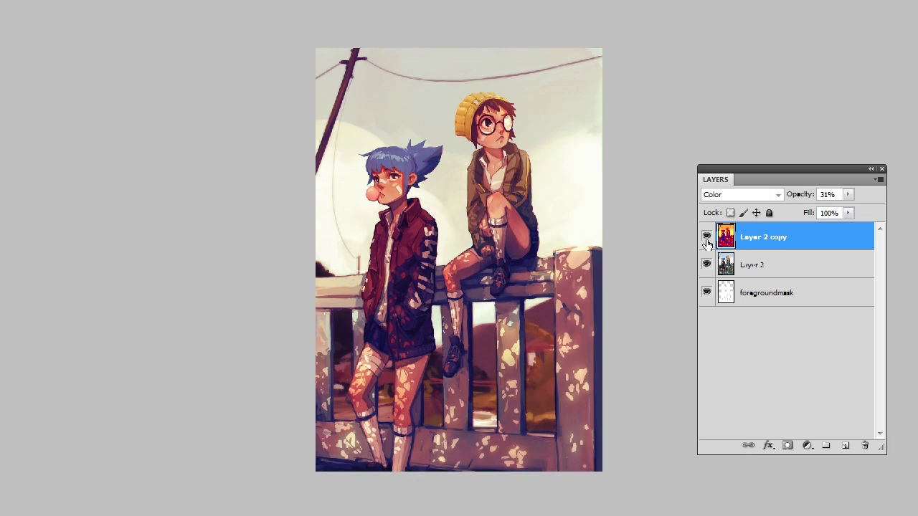